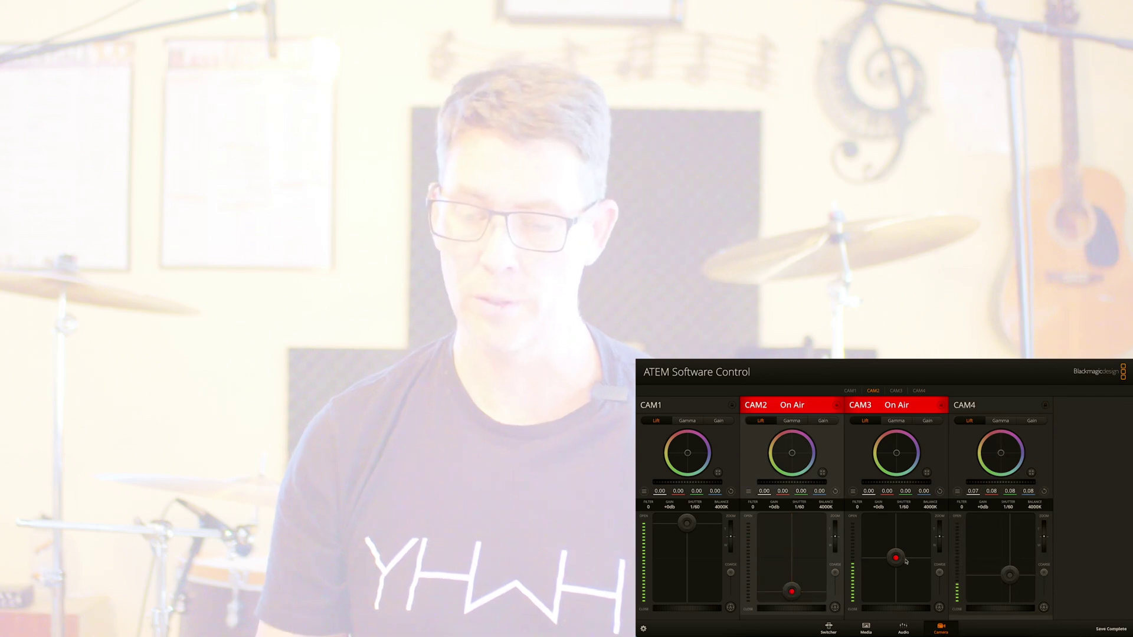
Fully open the CAM3 iris, then raise CAM2's iris and set its lift to 0.20.
{"action": "left_click_drag", "start_coordinate": [896, 558], "coordinate": [902, 519]}
{"action": "left_click_drag", "start_coordinate": [792, 592], "coordinate": [843, 517]}
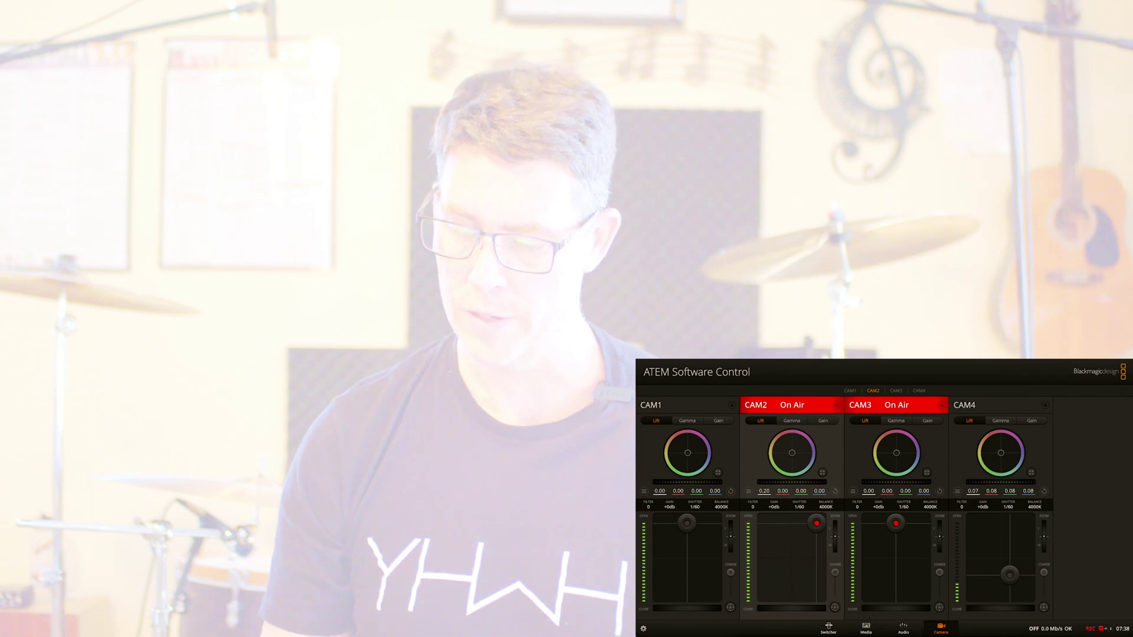
Start a settings restore and pick the Sunday test .xml file on the Desktop.
{"action": "left_click", "coordinate": [726, 358]}
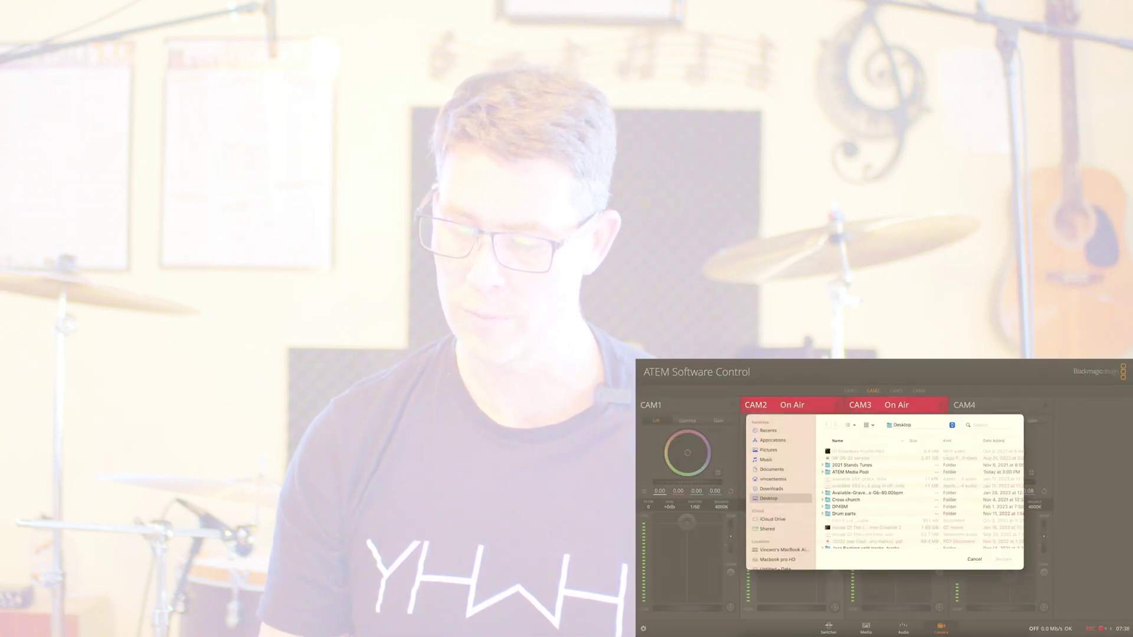
{"action": "scroll", "coordinate": [856, 507], "scroll_direction": "down", "scroll_amount": 10}
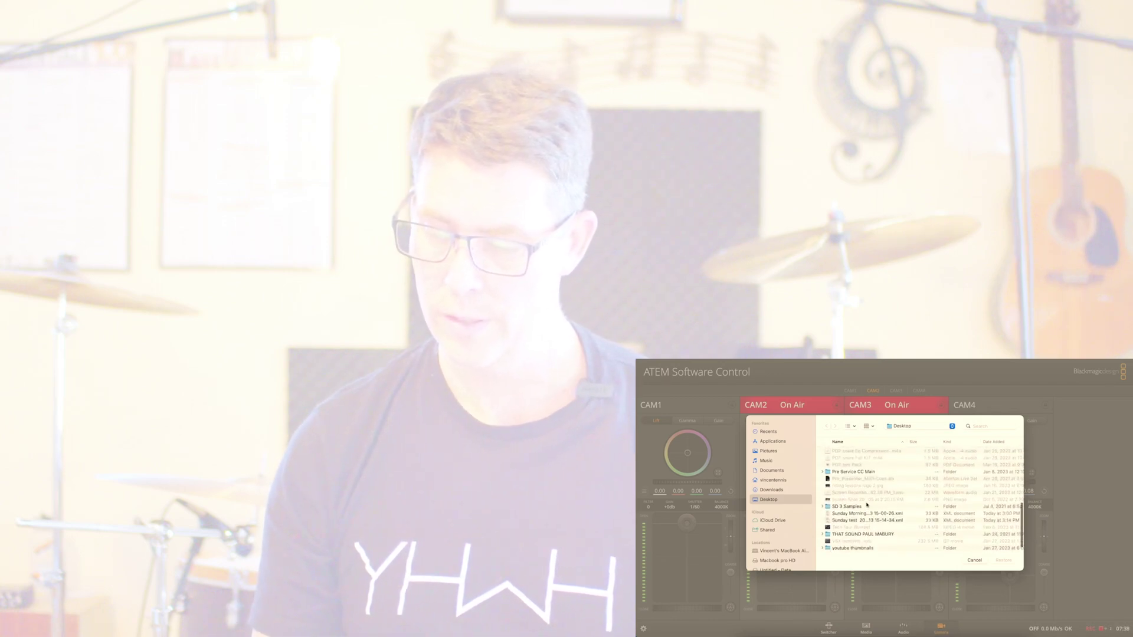
{"action": "scroll", "coordinate": [856, 507], "scroll_direction": "up", "scroll_amount": 5}
{"action": "scroll", "coordinate": [867, 505], "scroll_direction": "up", "scroll_amount": 10}
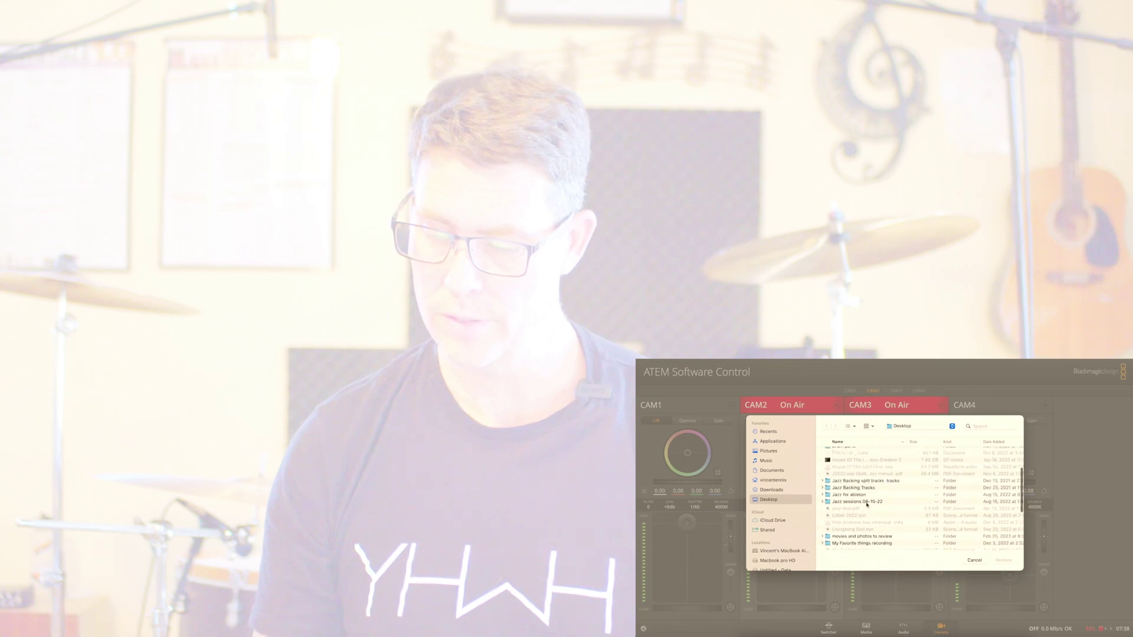
{"action": "scroll", "coordinate": [866, 505], "scroll_direction": "down", "scroll_amount": 5}
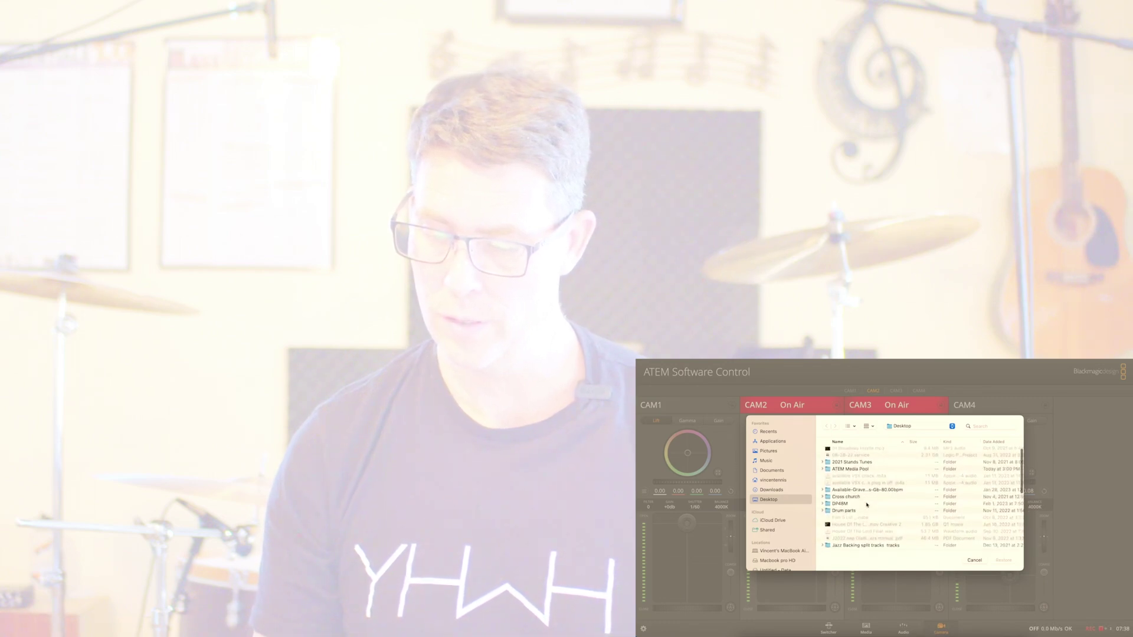
{"action": "scroll", "coordinate": [866, 505], "scroll_direction": "down", "scroll_amount": 10}
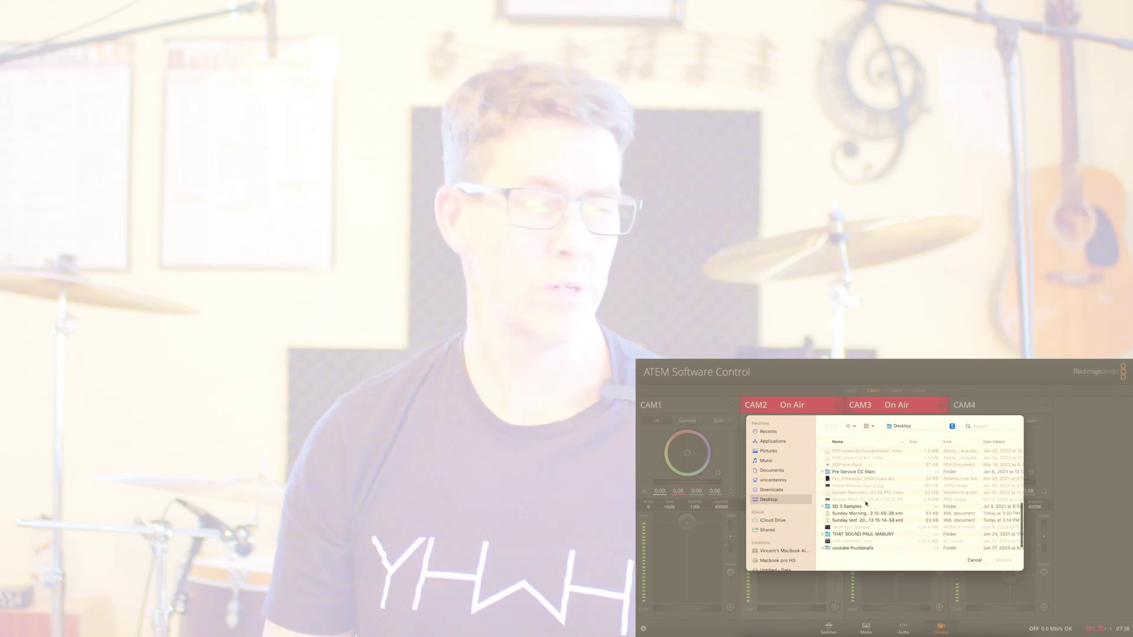
{"action": "scroll", "coordinate": [871, 511], "scroll_direction": "down", "scroll_amount": 3}
{"action": "left_click", "coordinate": [874, 515]}
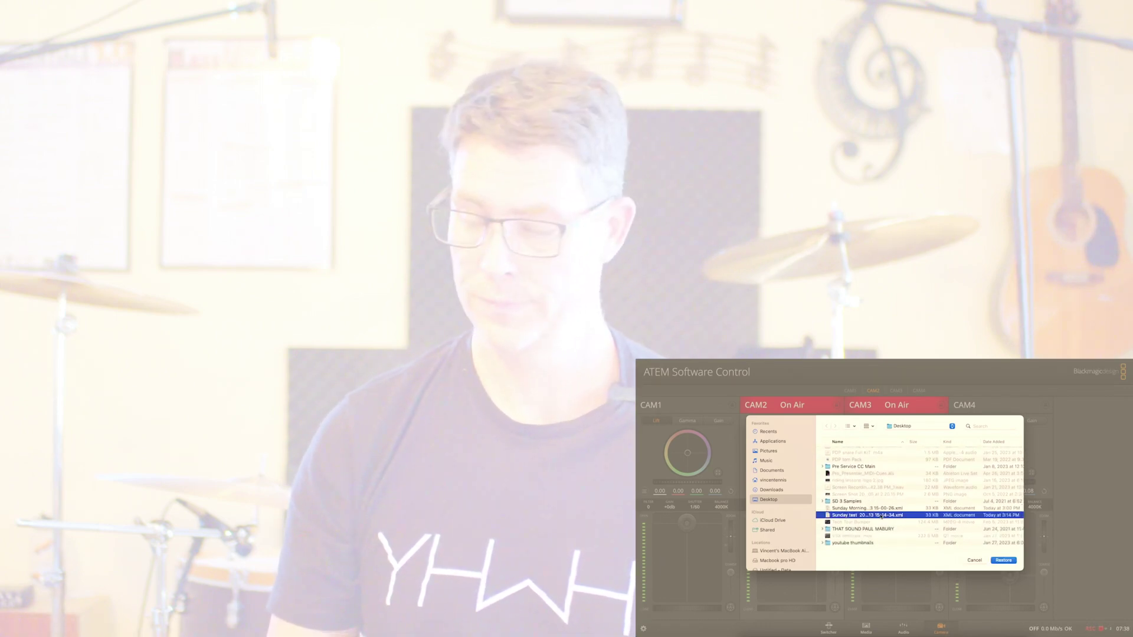
Confirm restoring the switcher settings from the Sunday test file.
{"action": "left_click", "coordinate": [1005, 561]}
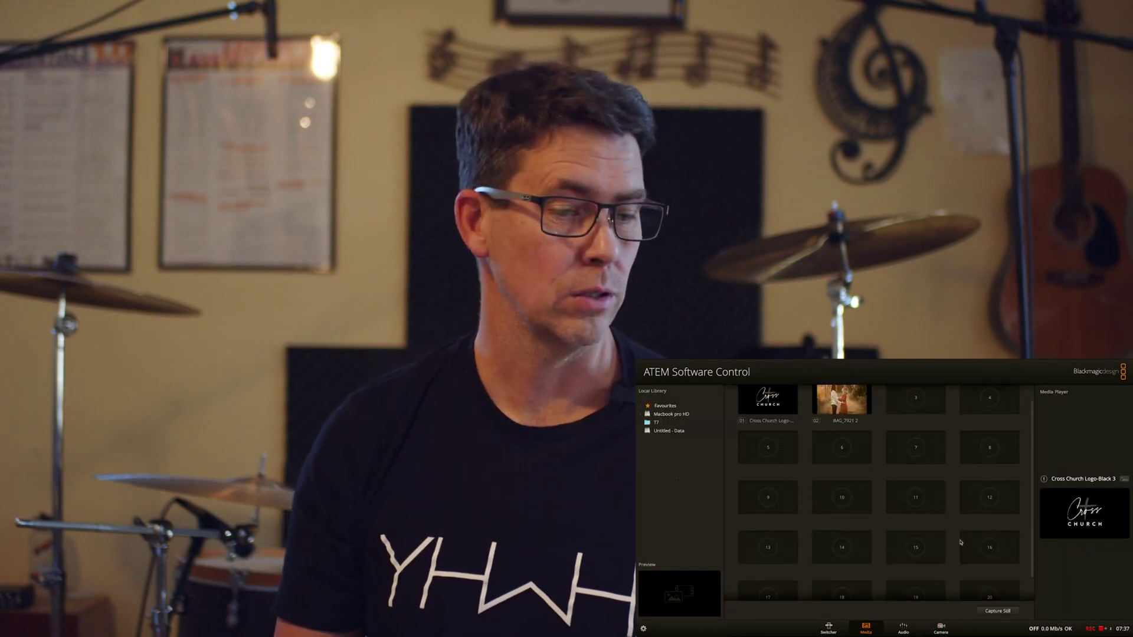
Leave ATEM Software Control and return to the Finder desktop.
{"action": "mouse_move", "coordinate": [779, 416]}
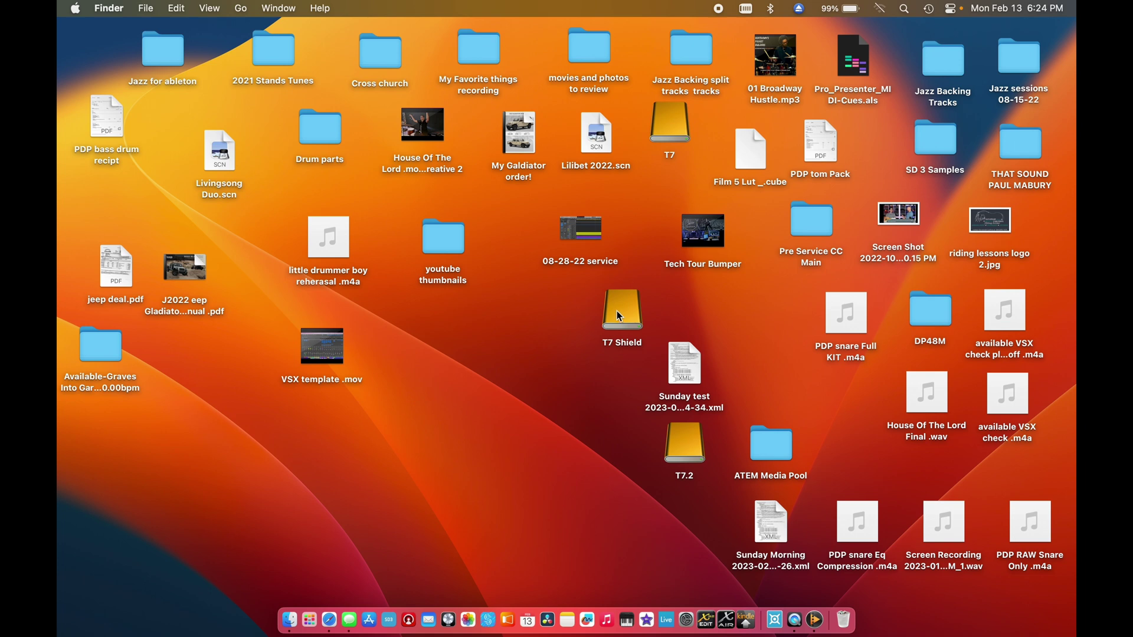
Open the take 4 DaVinci project from the Black Magic Ecosystem take 4 folder on T7 Shield.
{"action": "double_click", "coordinate": [631, 318]}
{"action": "left_click", "coordinate": [364, 167]}
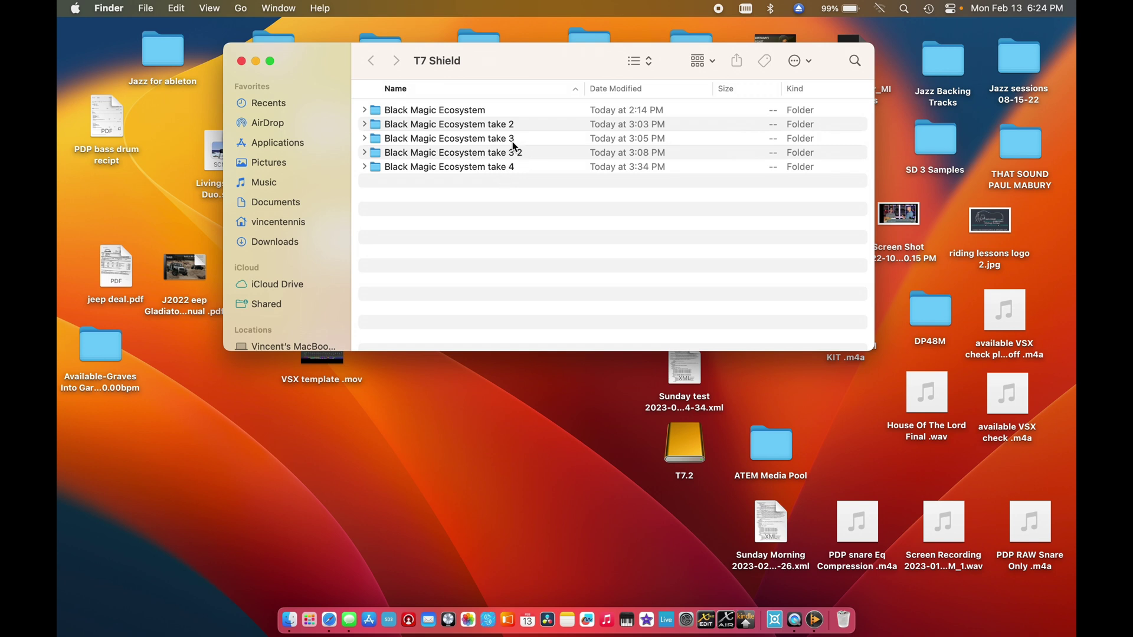
{"action": "left_click", "coordinate": [430, 167]}
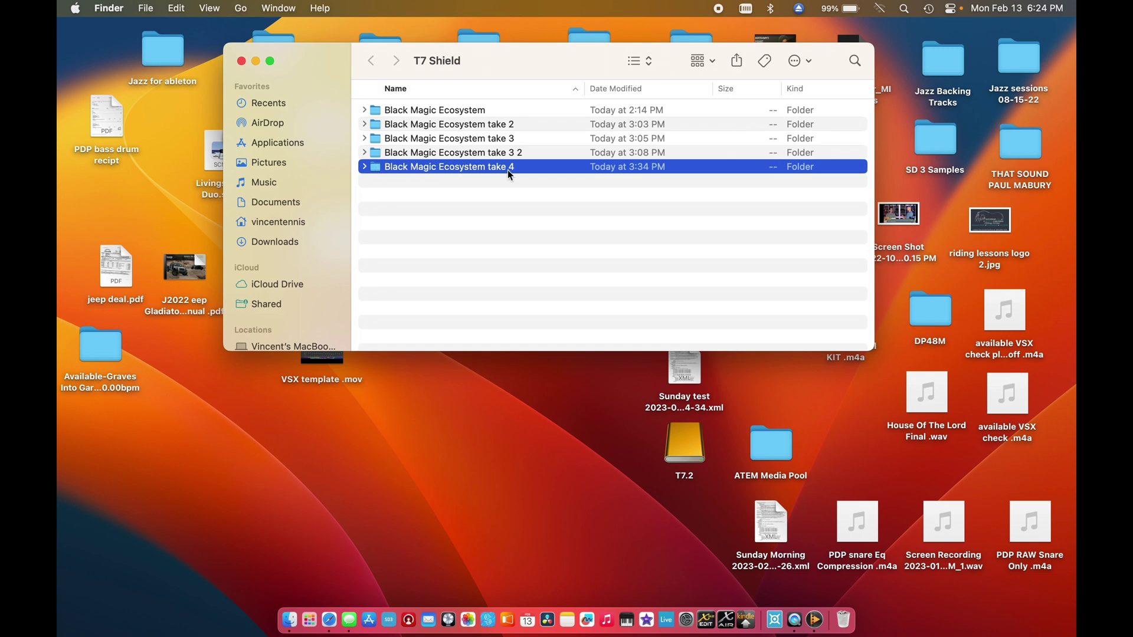
{"action": "left_click", "coordinate": [365, 168]}
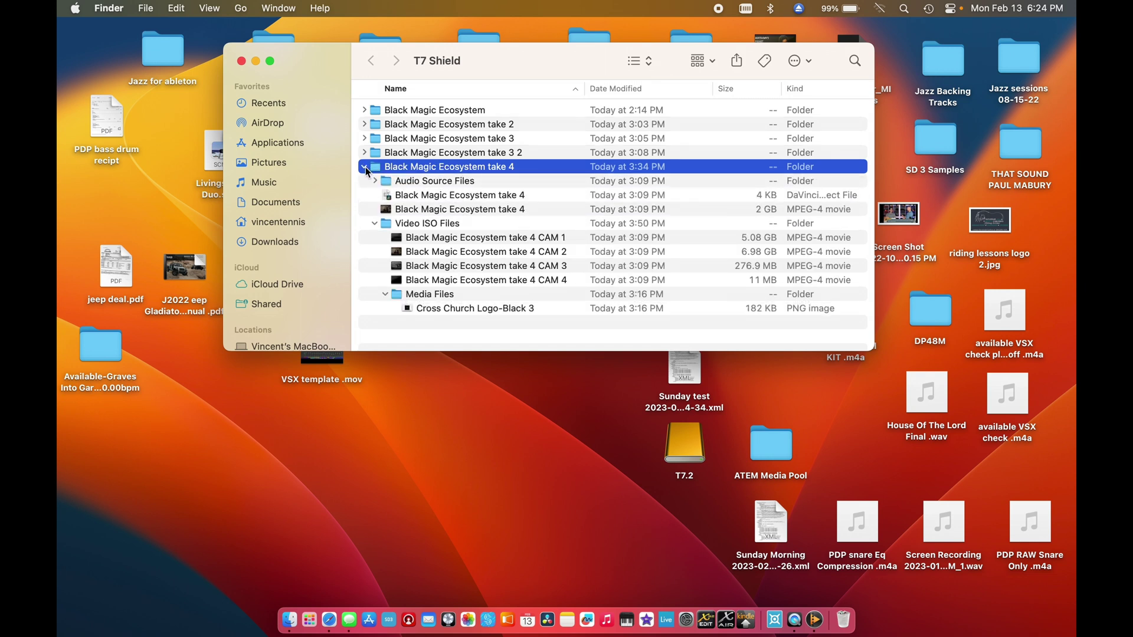
{"action": "double_click", "coordinate": [540, 196]}
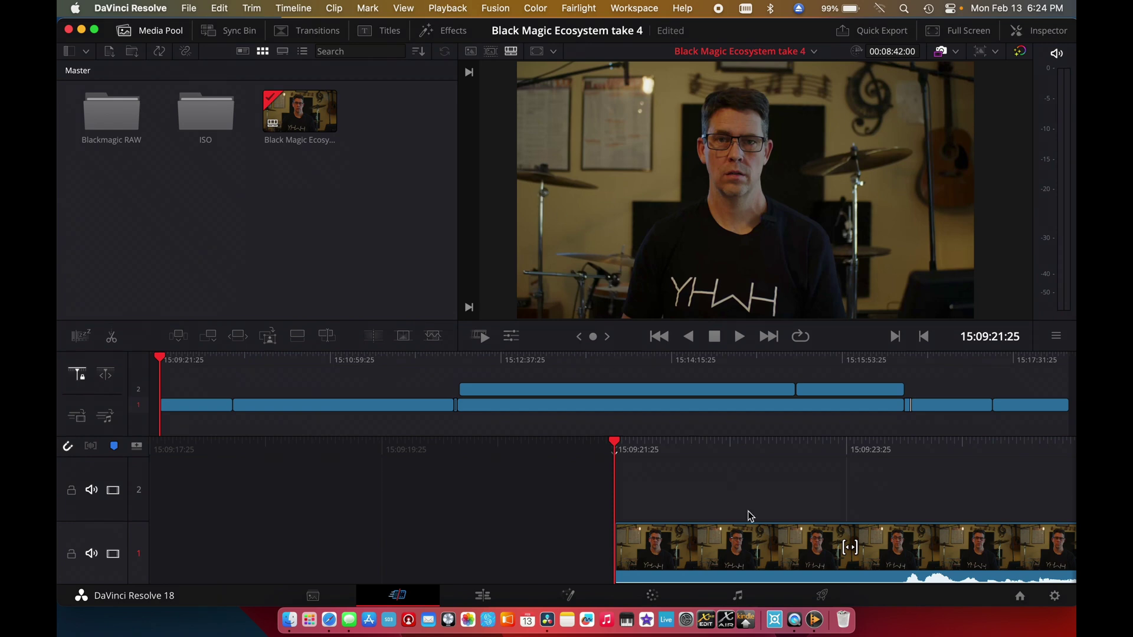
Play the timeline, then scrub the Edit page timeline to 15:11:17:07.
{"action": "key", "text": "space"}
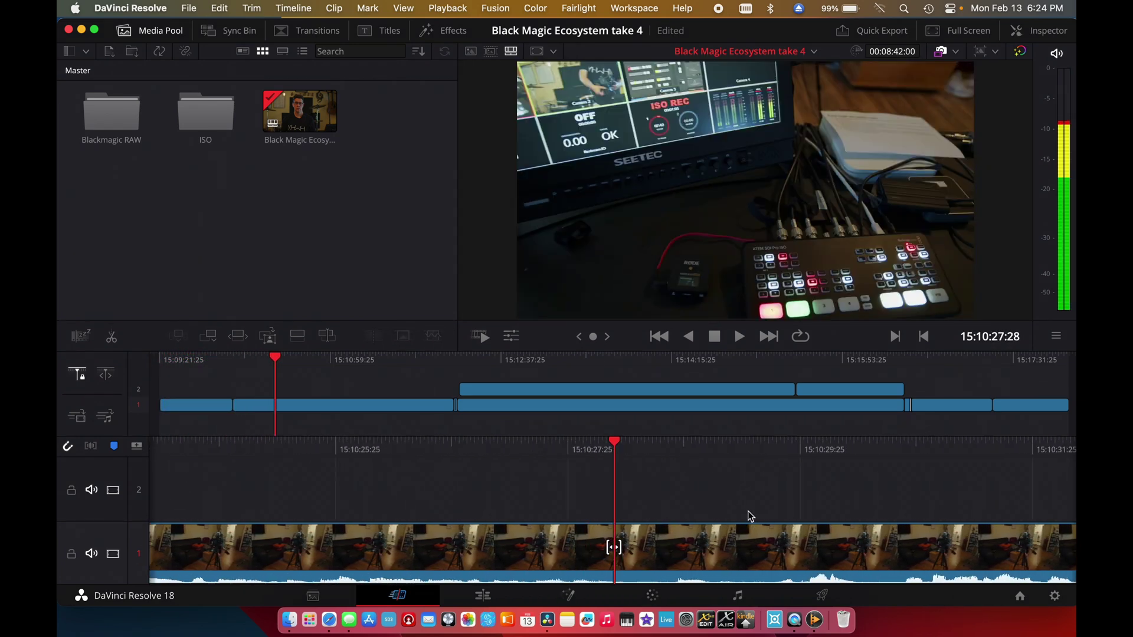
{"action": "left_click", "coordinate": [487, 594]}
{"action": "scroll", "coordinate": [799, 458], "scroll_direction": "right", "scroll_amount": 10}
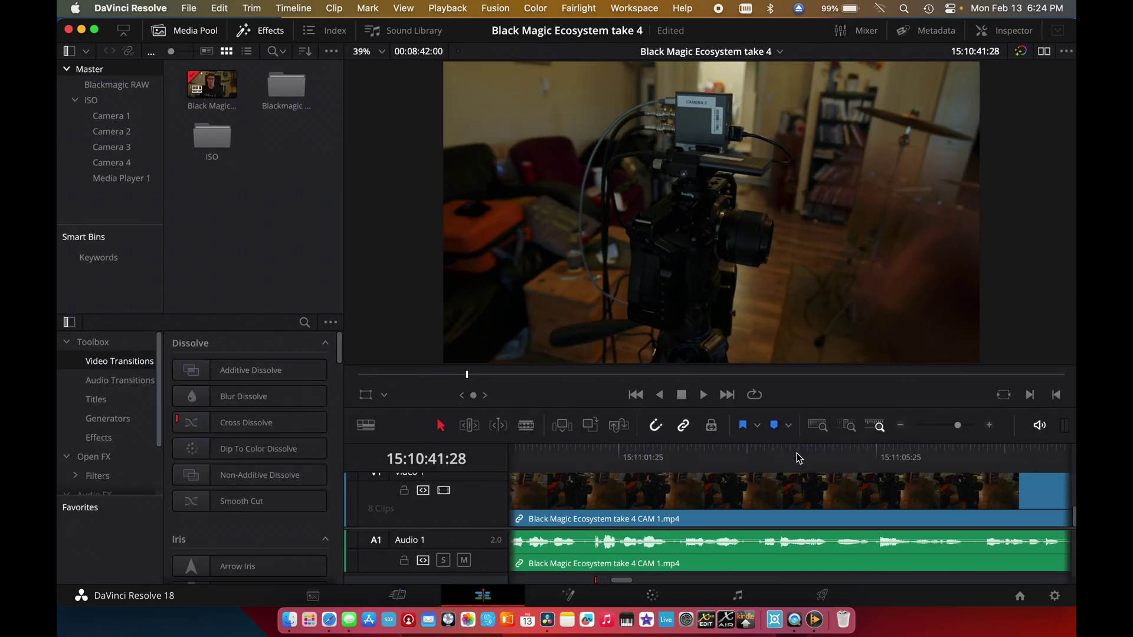
{"action": "scroll", "coordinate": [856, 482], "scroll_direction": "right", "scroll_amount": 4}
{"action": "left_click", "coordinate": [883, 462]}
{"action": "scroll", "coordinate": [885, 463], "scroll_direction": "right", "scroll_amount": 4}
{"action": "scroll", "coordinate": [885, 462], "scroll_direction": "left", "scroll_amount": 20}
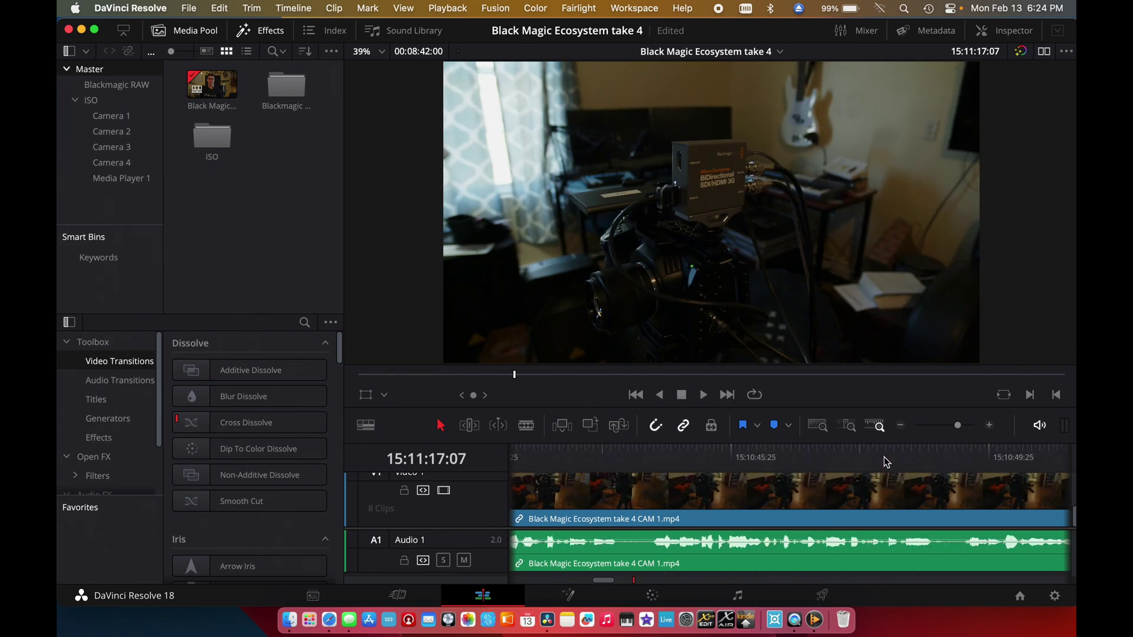
{"action": "scroll", "coordinate": [887, 463], "scroll_direction": "left", "scroll_amount": 2}
{"action": "scroll", "coordinate": [887, 463], "scroll_direction": "right", "scroll_amount": 6}
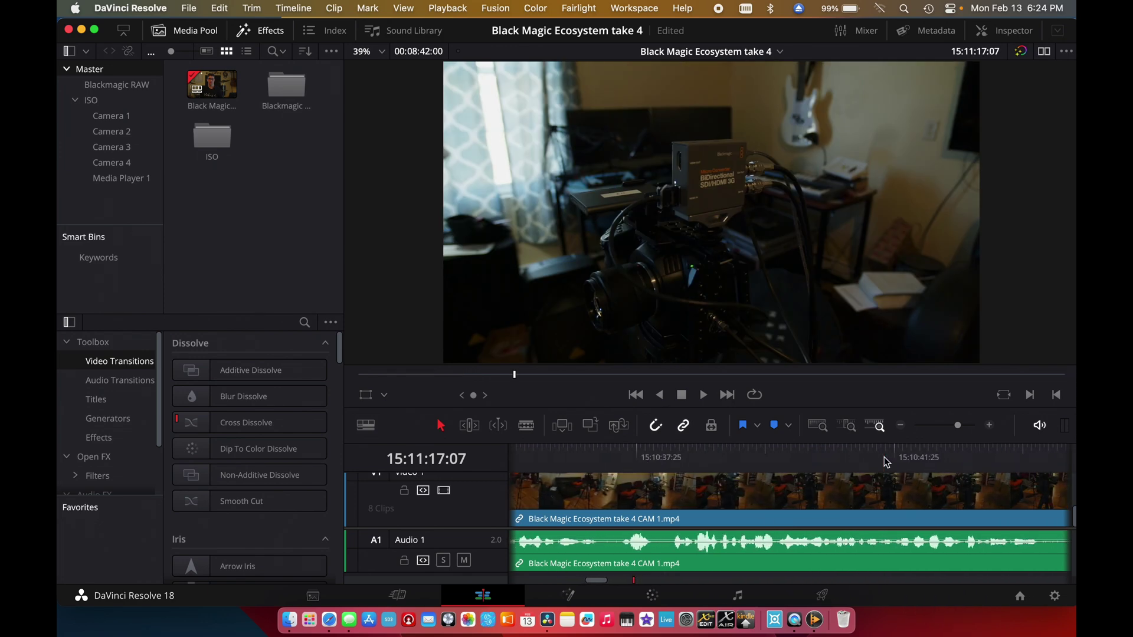
Jump to 15:10:33:11 and show Cameras 1–4 in the Cut page's Sync Bin.
{"action": "left_click", "coordinate": [737, 455]}
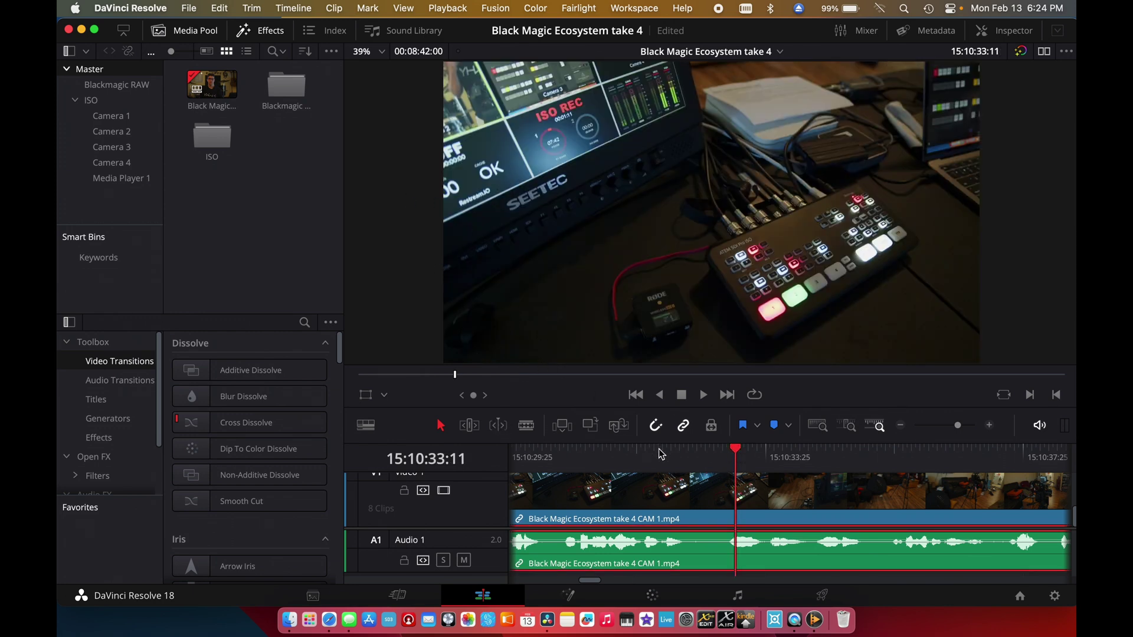
{"action": "left_click", "coordinate": [401, 595]}
{"action": "left_click", "coordinate": [229, 30]}
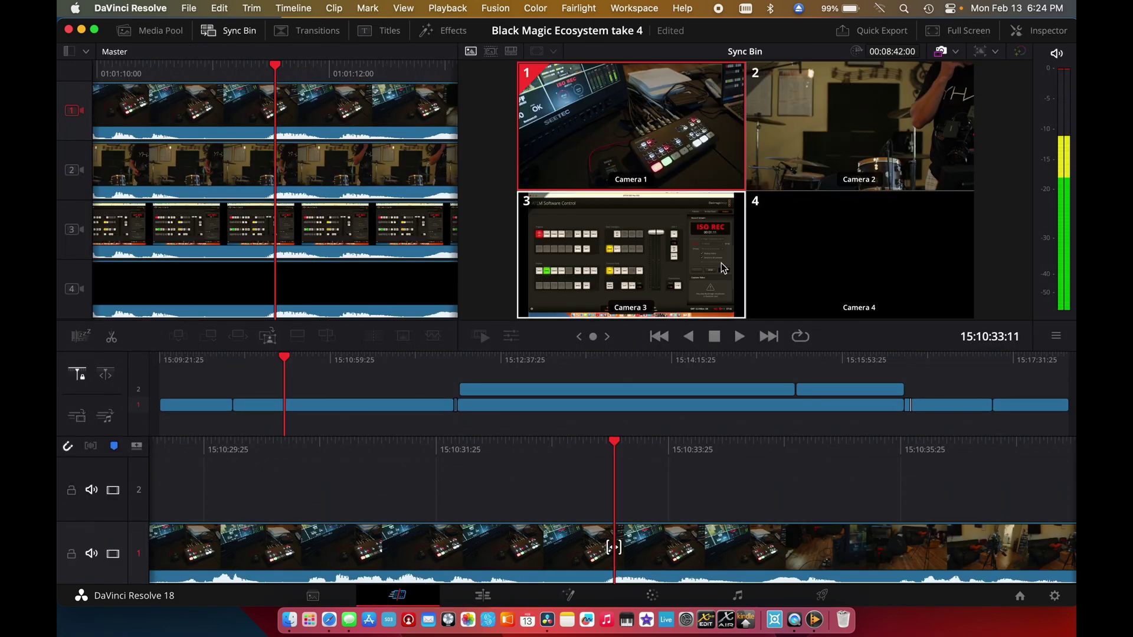
Replay the last few seconds in the Sync Bin, then return to the Edit page.
{"action": "scroll", "coordinate": [699, 486], "scroll_direction": "down", "scroll_amount": 10}
{"action": "scroll", "coordinate": [698, 488], "scroll_direction": "down", "scroll_amount": 5}
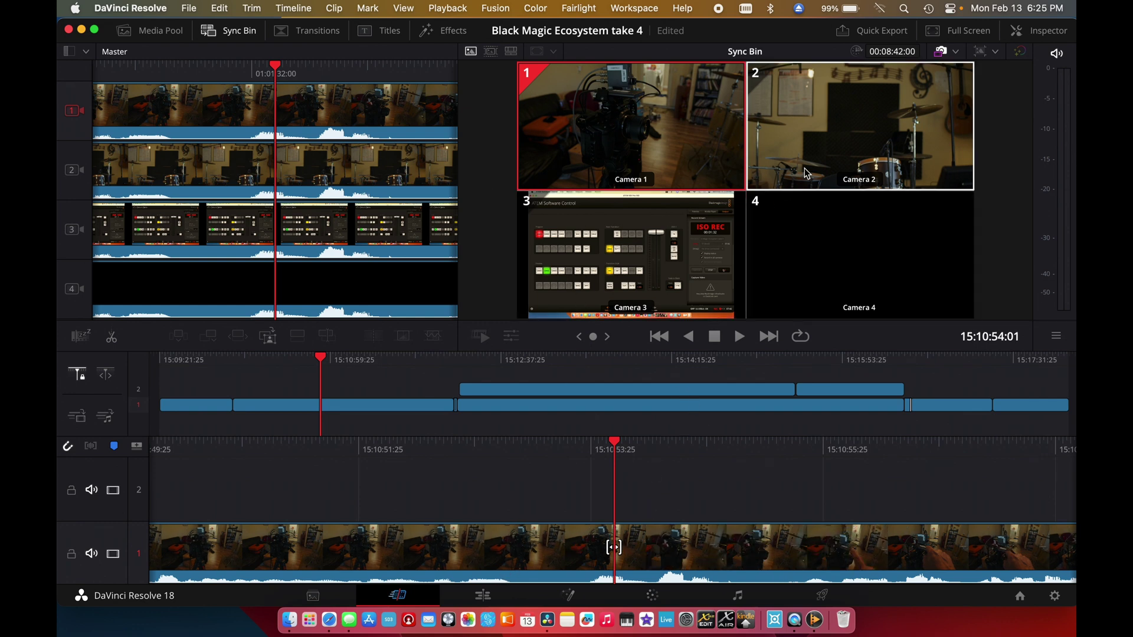
{"action": "key", "text": "/"}
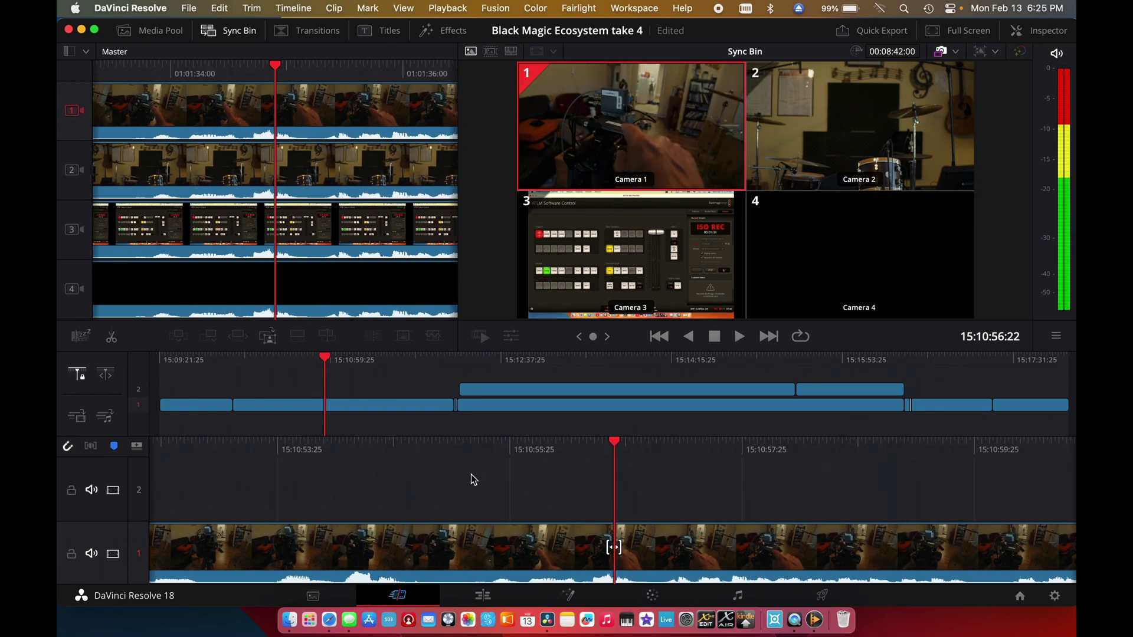
{"action": "left_click", "coordinate": [483, 597]}
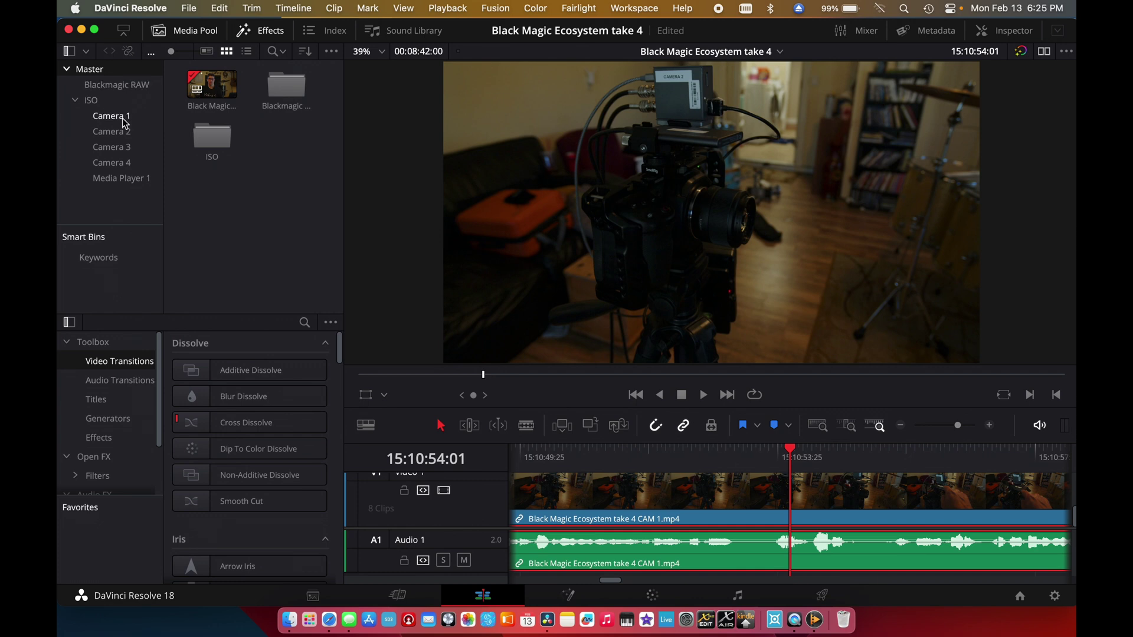
Import the take 4 CAM 1 BRAW original from the T7 drive into the Blackmagic RAW bin.
{"action": "left_click", "coordinate": [208, 139]}
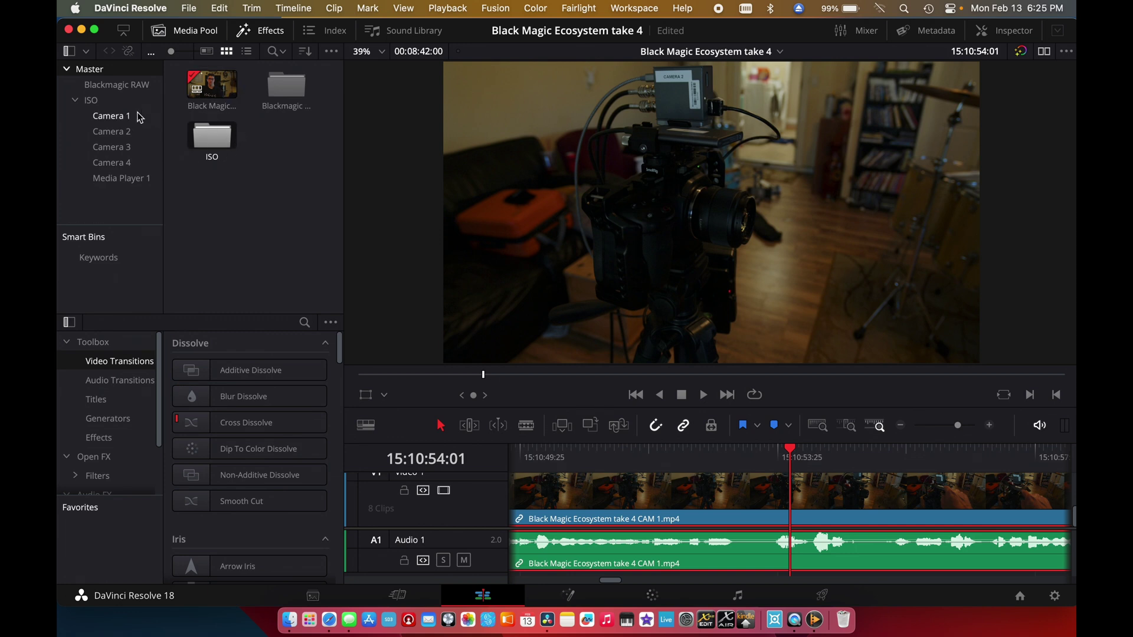
{"action": "left_click", "coordinate": [133, 85]}
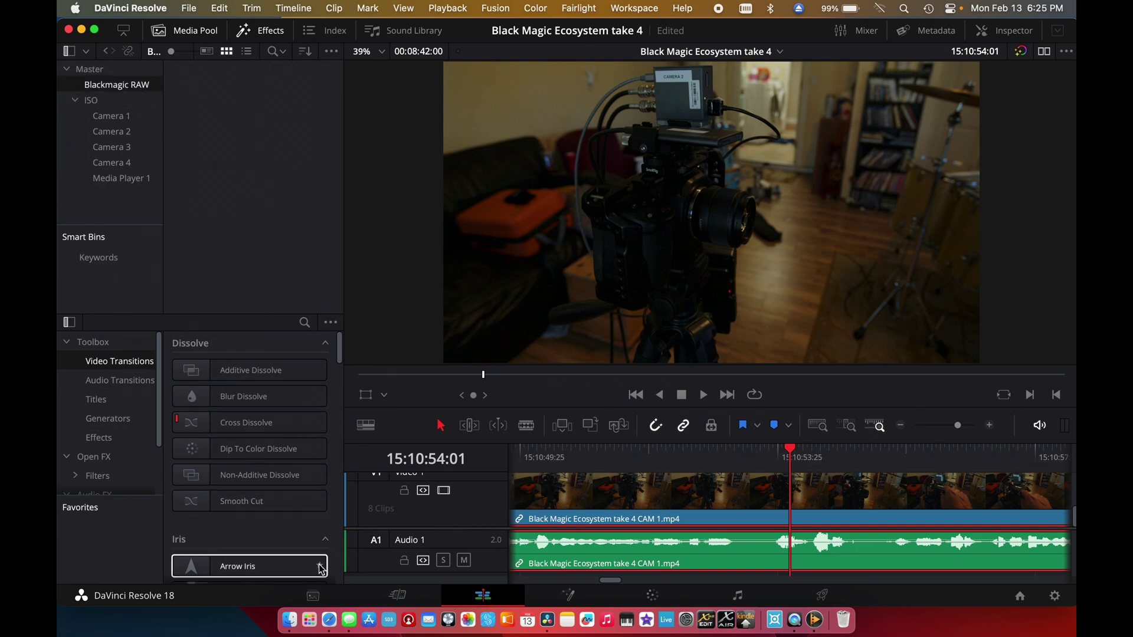
{"action": "left_click", "coordinate": [288, 620]}
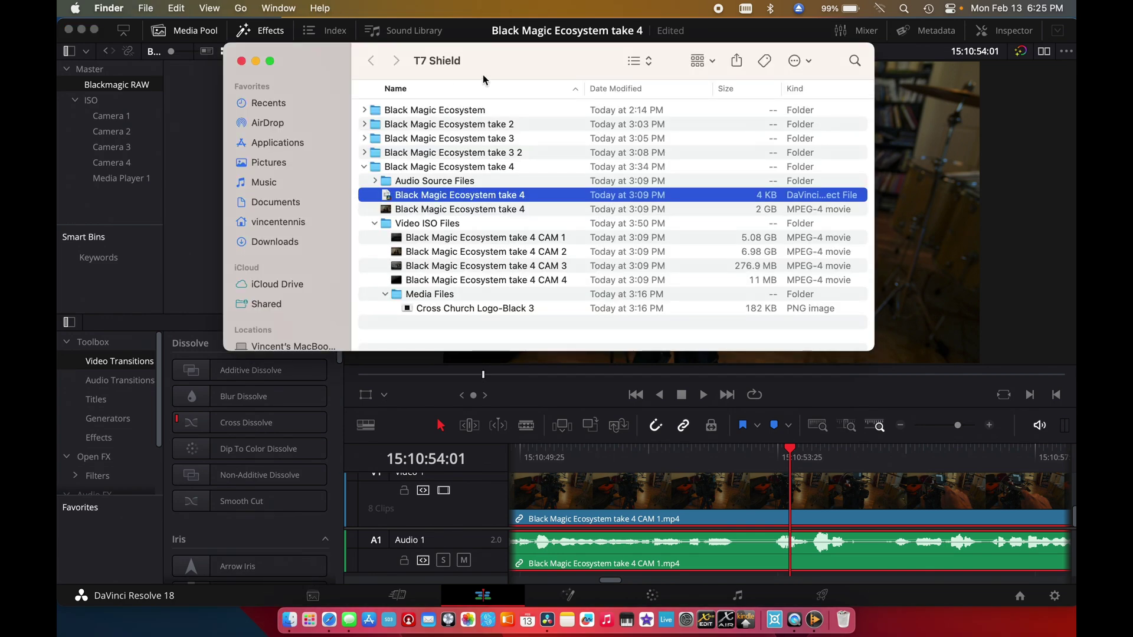
{"action": "left_click_drag", "start_coordinate": [499, 65], "coordinate": [713, 90]}
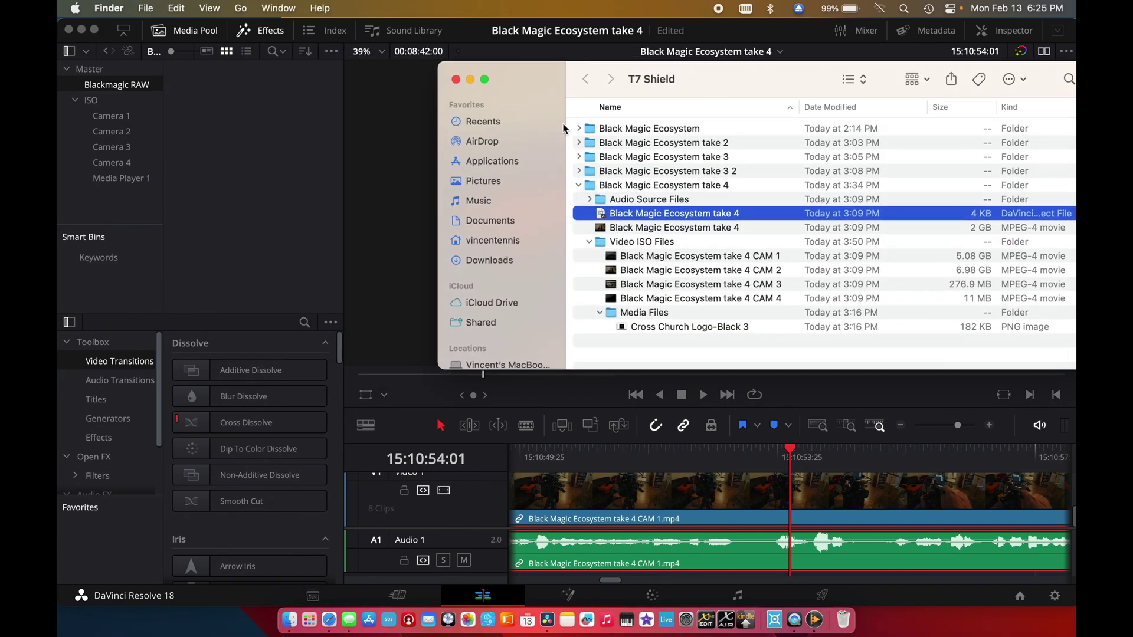
{"action": "scroll", "coordinate": [515, 168], "scroll_direction": "down", "scroll_amount": 5}
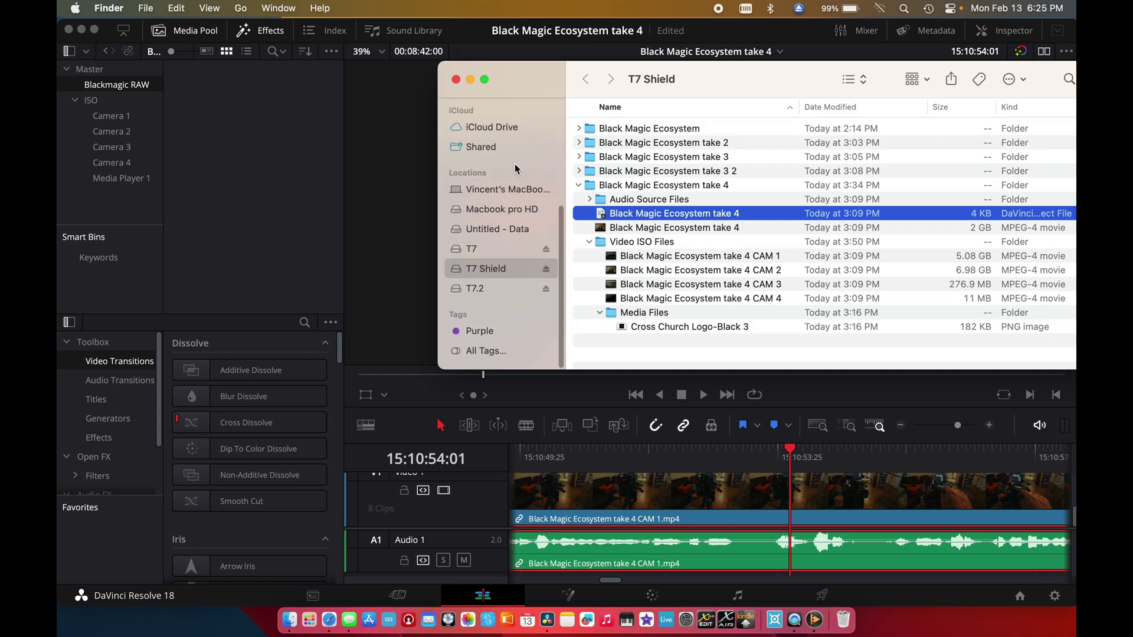
{"action": "left_click", "coordinate": [505, 254]}
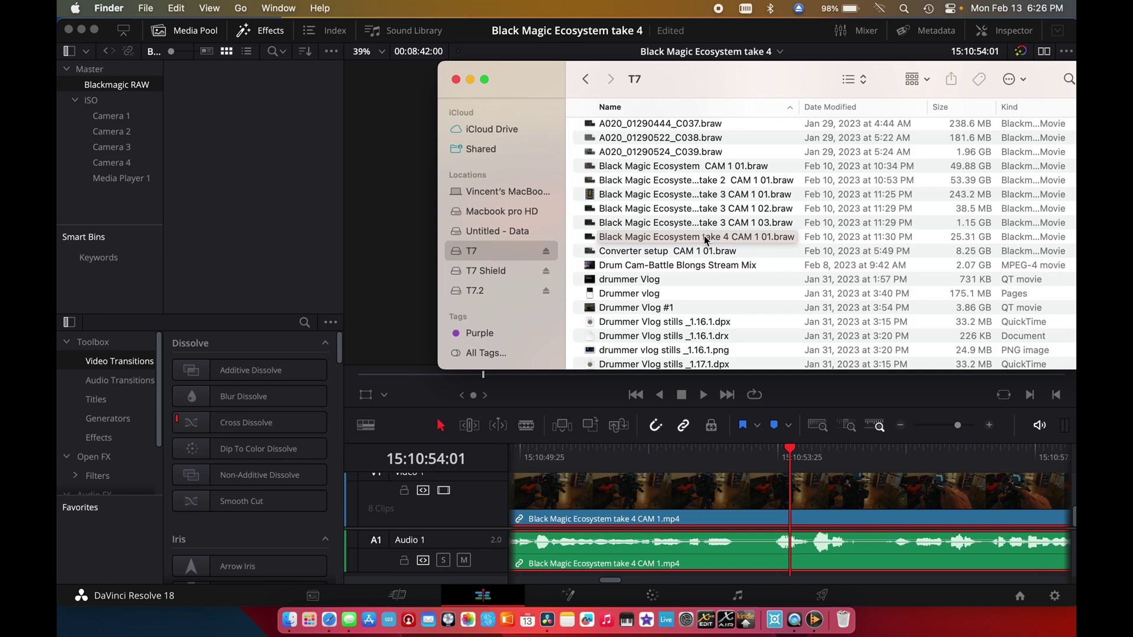
{"action": "left_click_drag", "start_coordinate": [706, 240], "coordinate": [222, 109]}
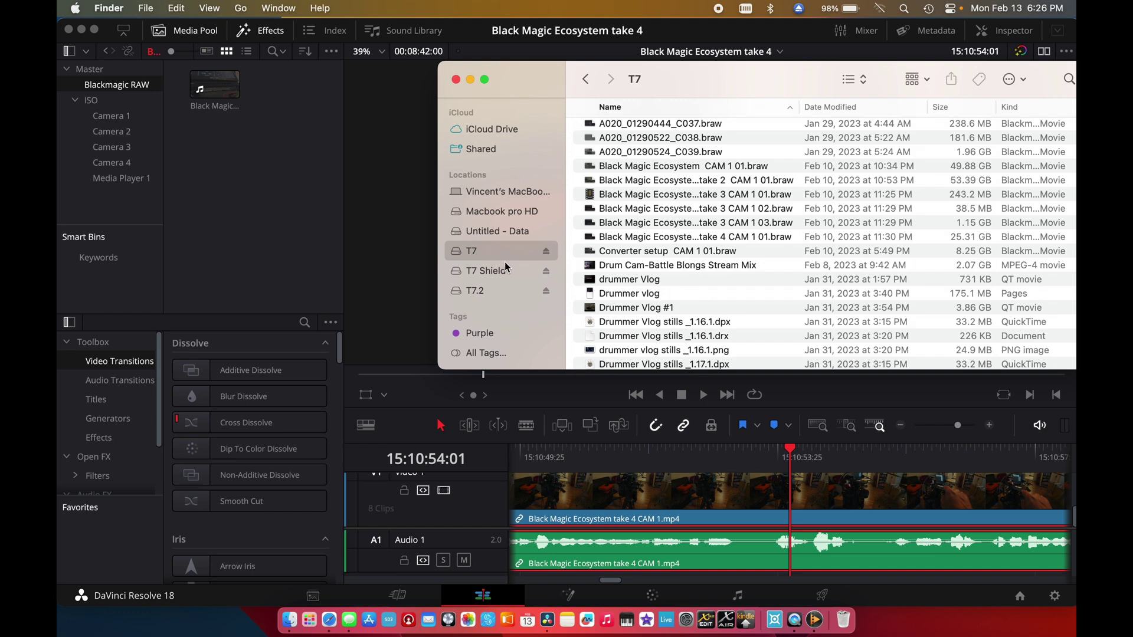
Add take 4 CAM 2 01.braw from the T7.2 drive, then close Finder.
{"action": "left_click", "coordinate": [501, 291]}
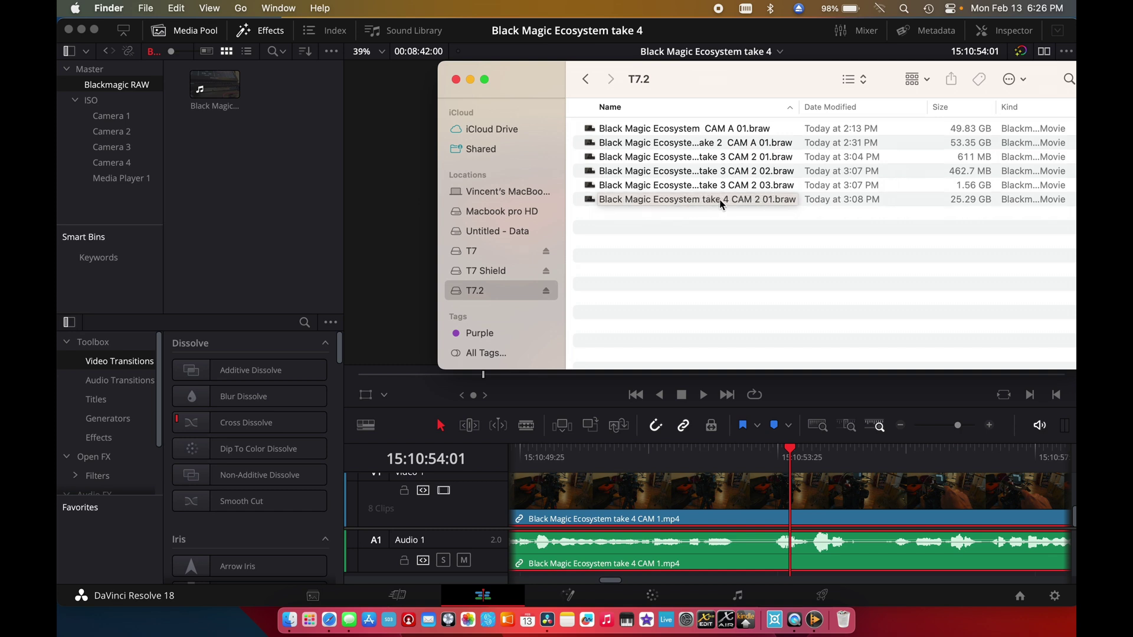
{"action": "left_click_drag", "start_coordinate": [719, 199], "coordinate": [253, 180]}
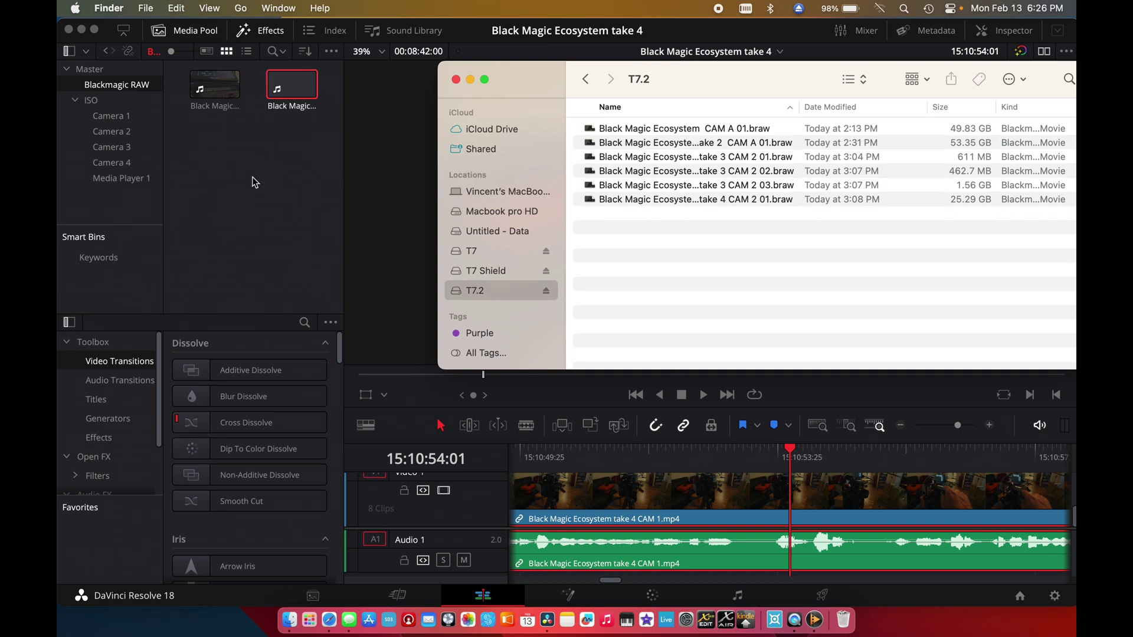
{"action": "left_click", "coordinate": [456, 80]}
Scrub the timeline through 15:10:47:07, 15:10:39:24 and 15:10:51:14.
{"action": "left_click", "coordinate": [621, 467]}
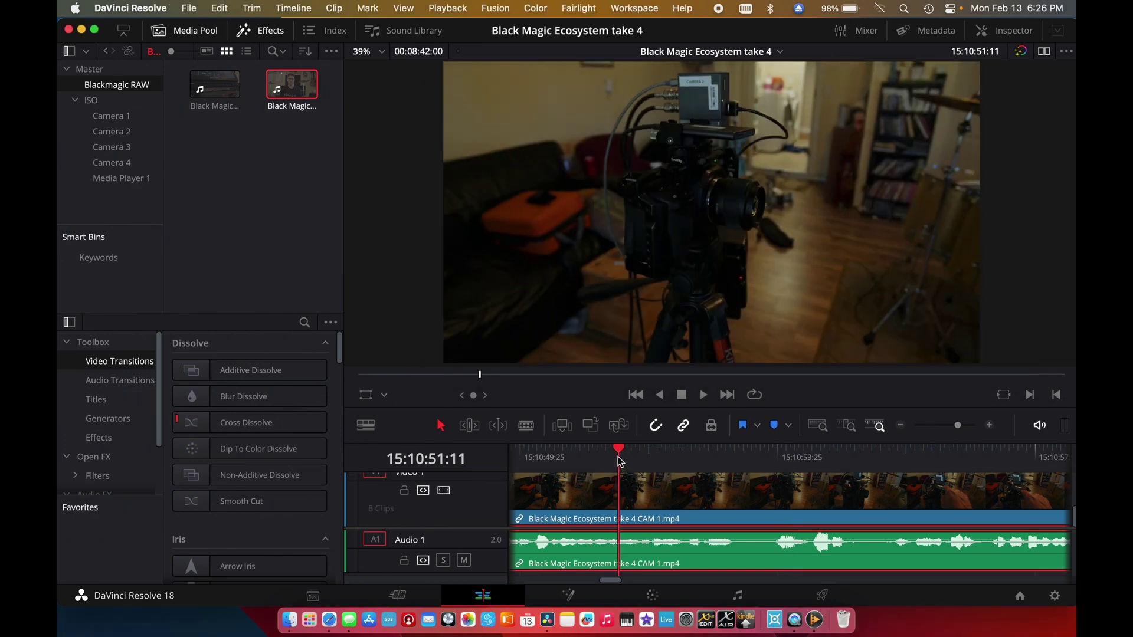
{"action": "scroll", "coordinate": [620, 464], "scroll_direction": "left", "scroll_amount": 5}
{"action": "left_click", "coordinate": [617, 464]}
{"action": "scroll", "coordinate": [618, 462], "scroll_direction": "left", "scroll_amount": 8}
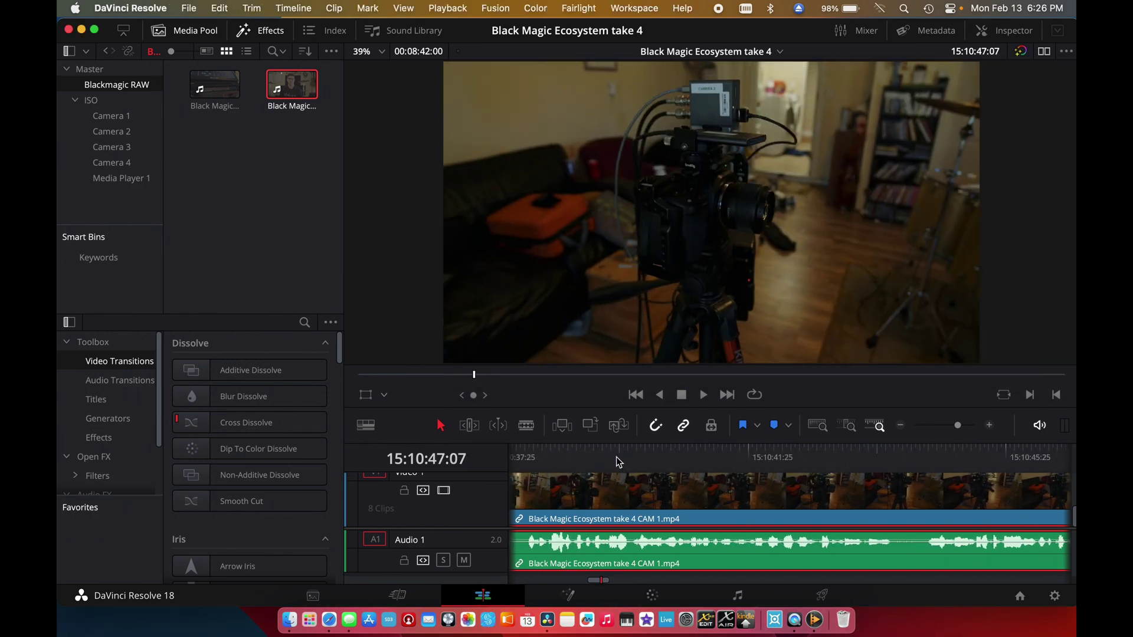
{"action": "left_click", "coordinate": [617, 462]}
{"action": "scroll", "coordinate": [618, 463], "scroll_direction": "right", "scroll_amount": 2}
{"action": "scroll", "coordinate": [618, 462], "scroll_direction": "right", "scroll_amount": 5}
{"action": "left_click", "coordinate": [618, 463]}
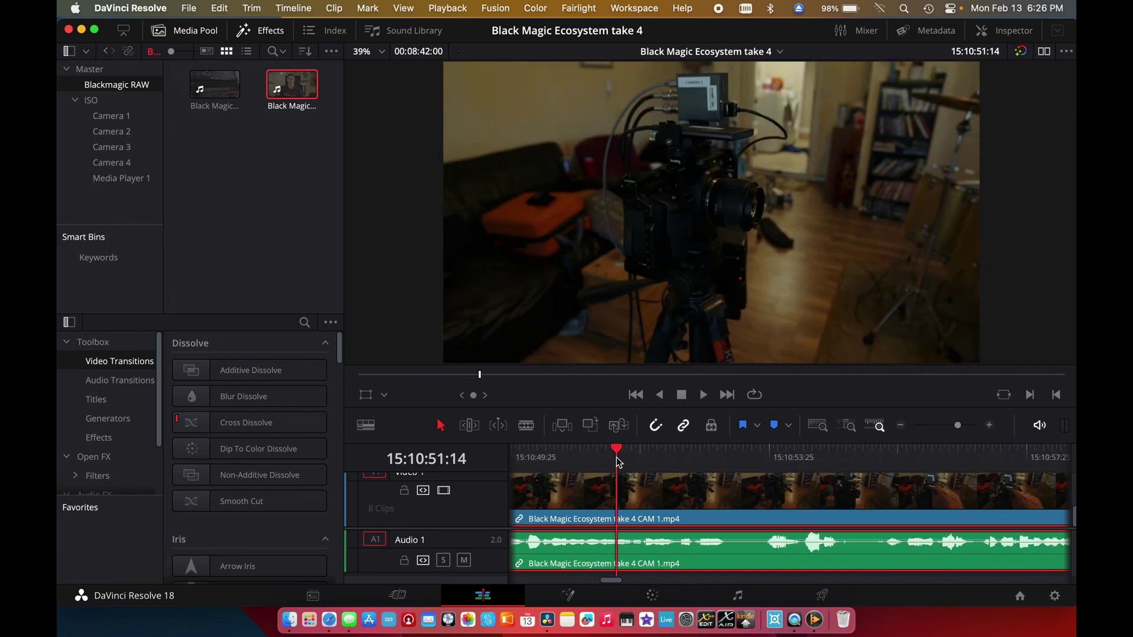
{"action": "scroll", "coordinate": [618, 462], "scroll_direction": "right", "scroll_amount": 2}
At 15:10:42:18, switch the clip to its take 4 CAM 1 01.braw camera original.
{"action": "right_click", "coordinate": [616, 458]}
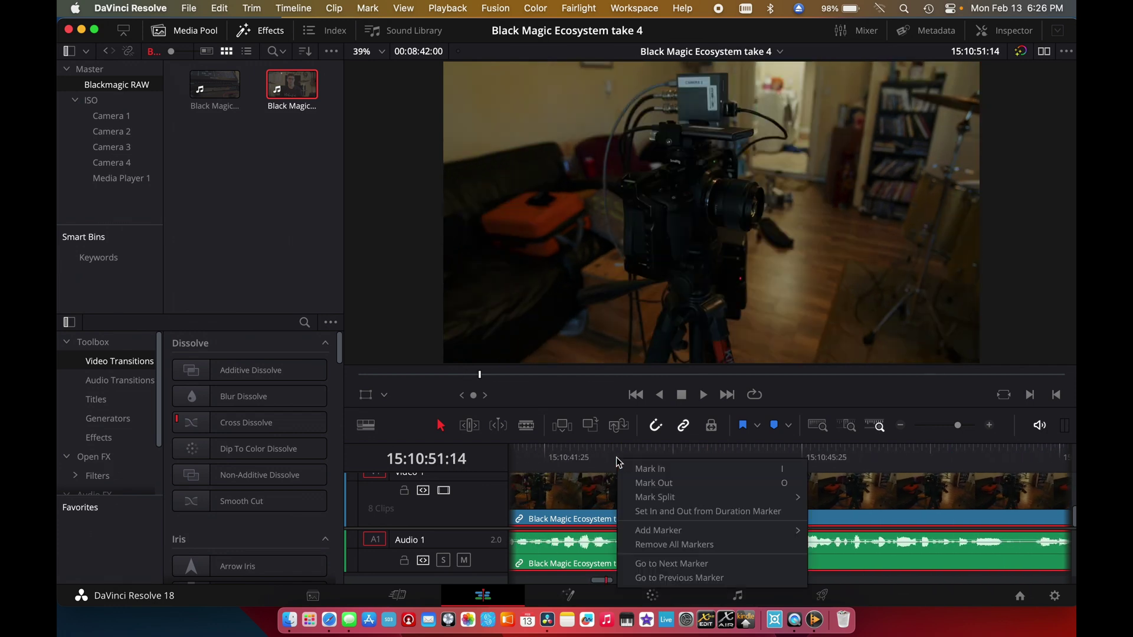
{"action": "left_click", "coordinate": [596, 458]}
{"action": "left_click", "coordinate": [595, 459]}
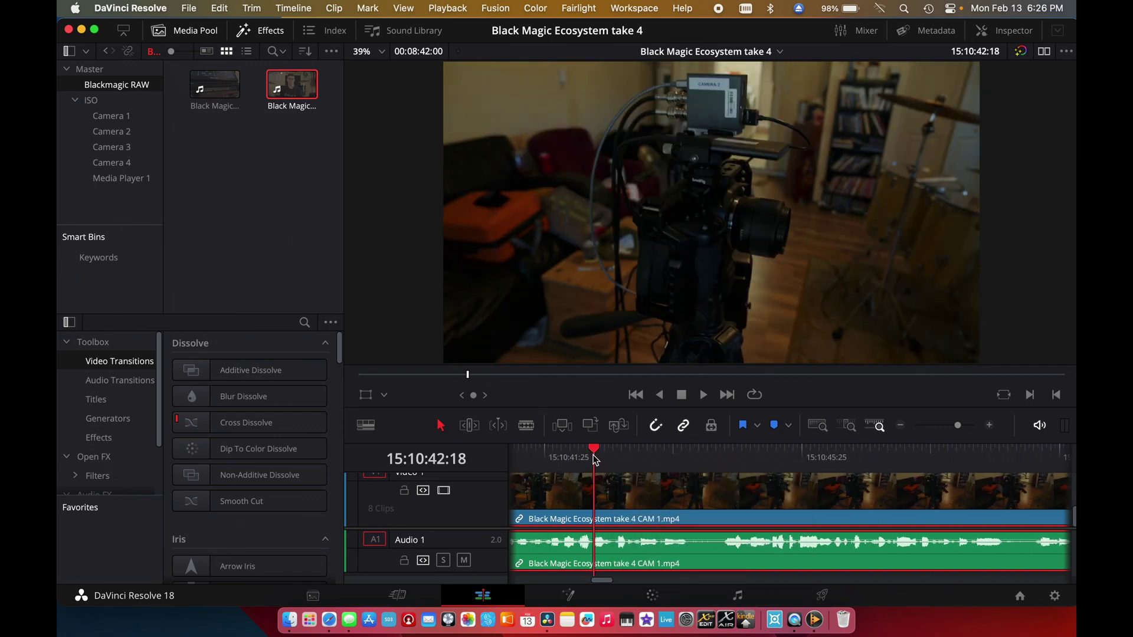
{"action": "left_click", "coordinate": [302, 10]}
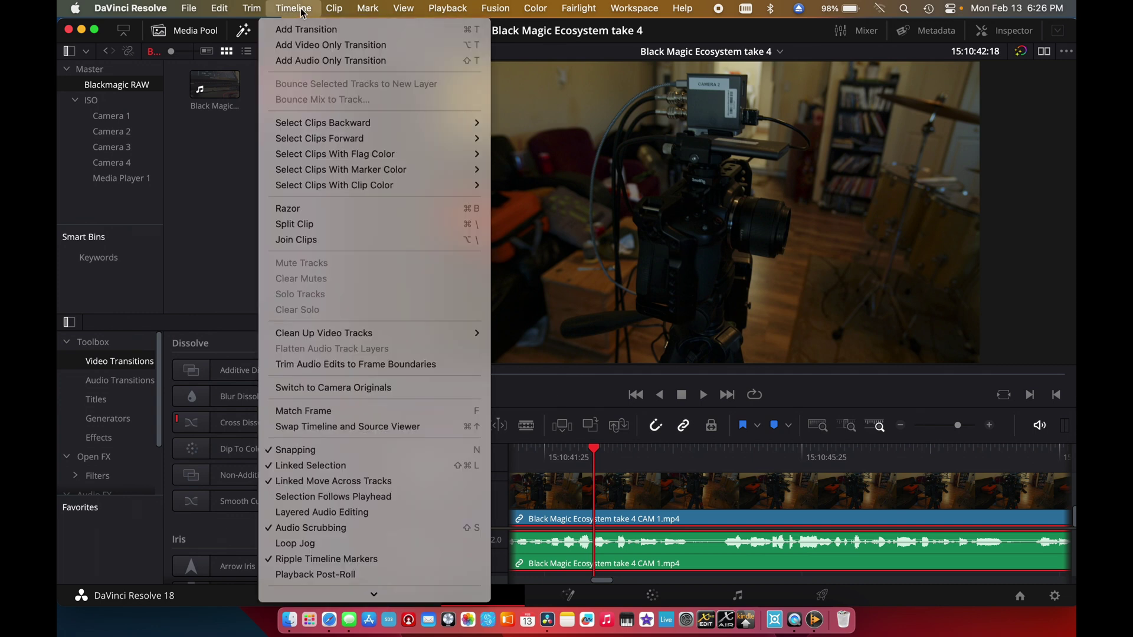
{"action": "left_click", "coordinate": [373, 389]}
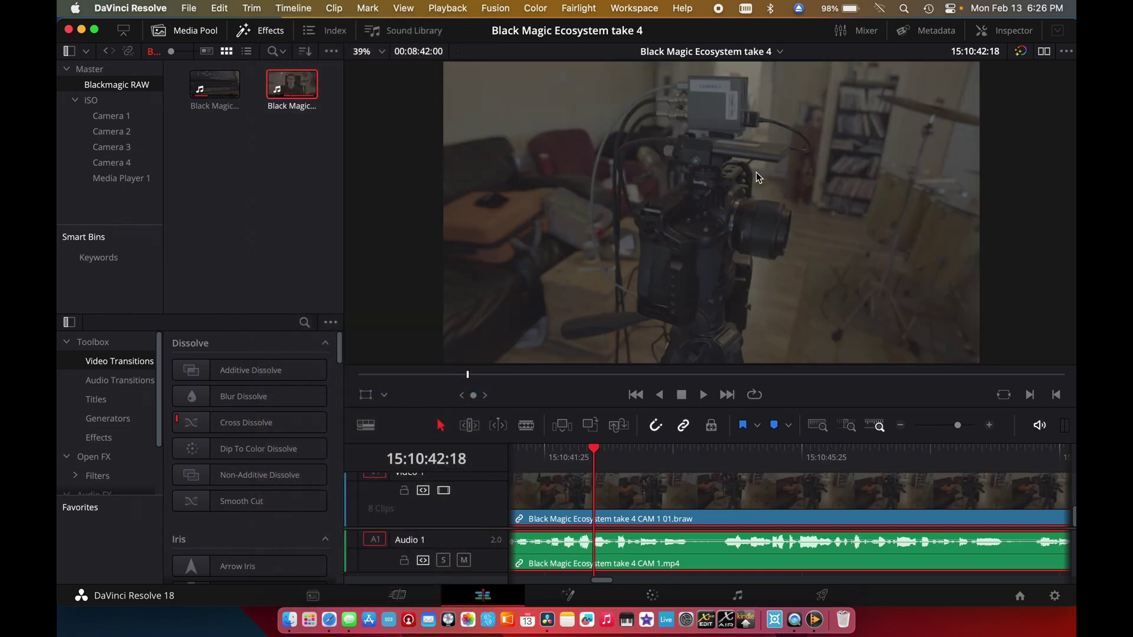
Go to the Color page and show the primary colour wheels.
{"action": "left_click", "coordinate": [653, 595]}
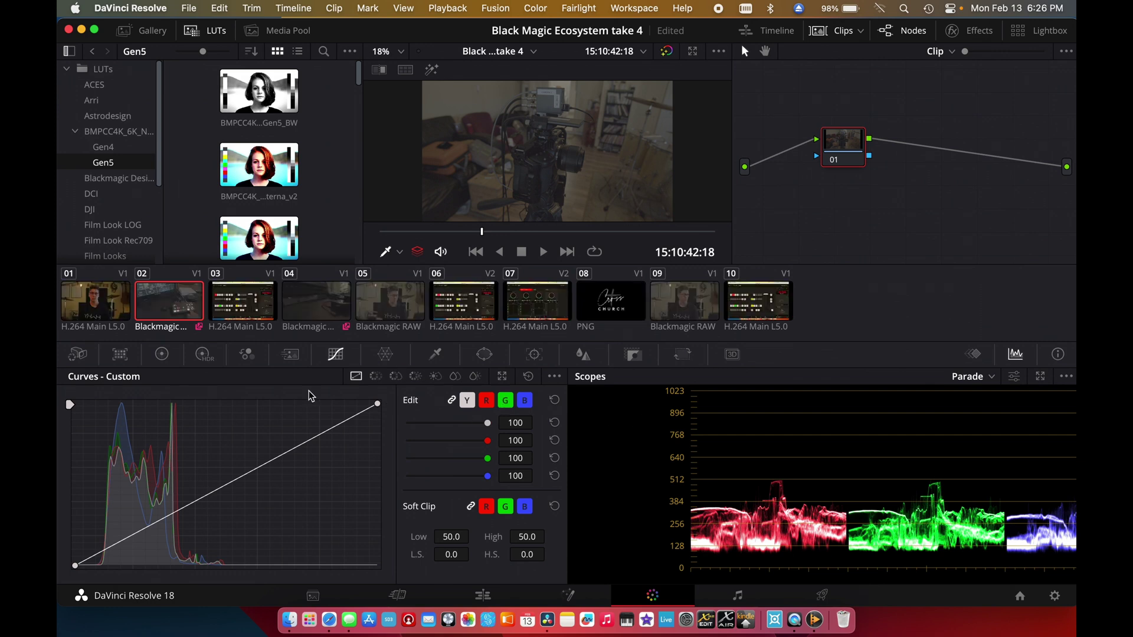
{"action": "left_click", "coordinate": [163, 354]}
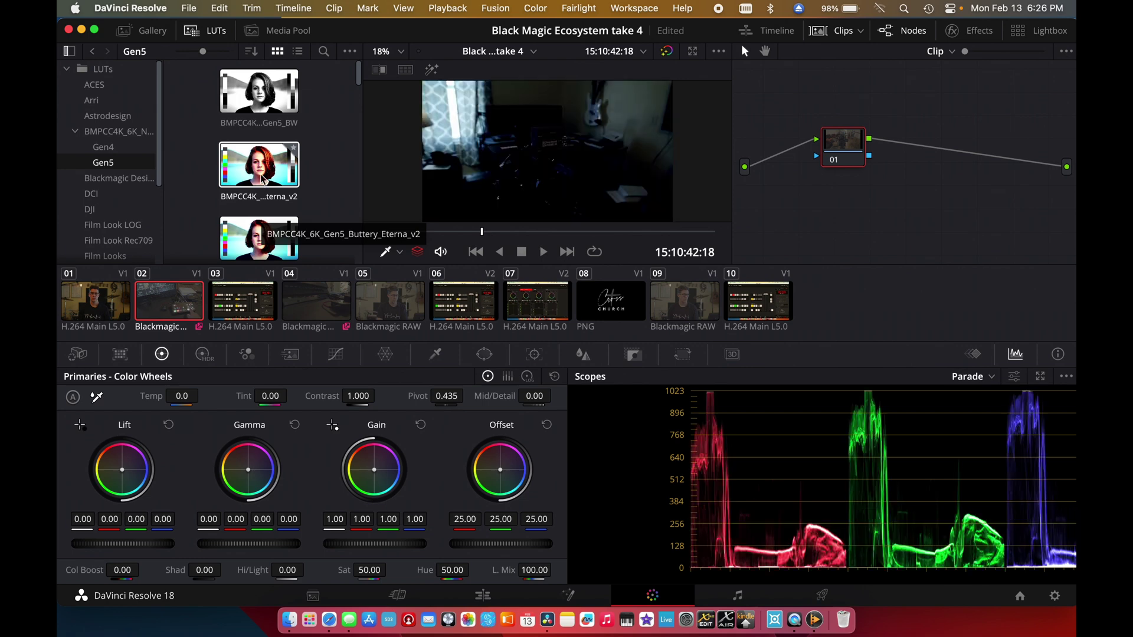
{"action": "scroll", "coordinate": [264, 178], "scroll_direction": "down", "scroll_amount": 5}
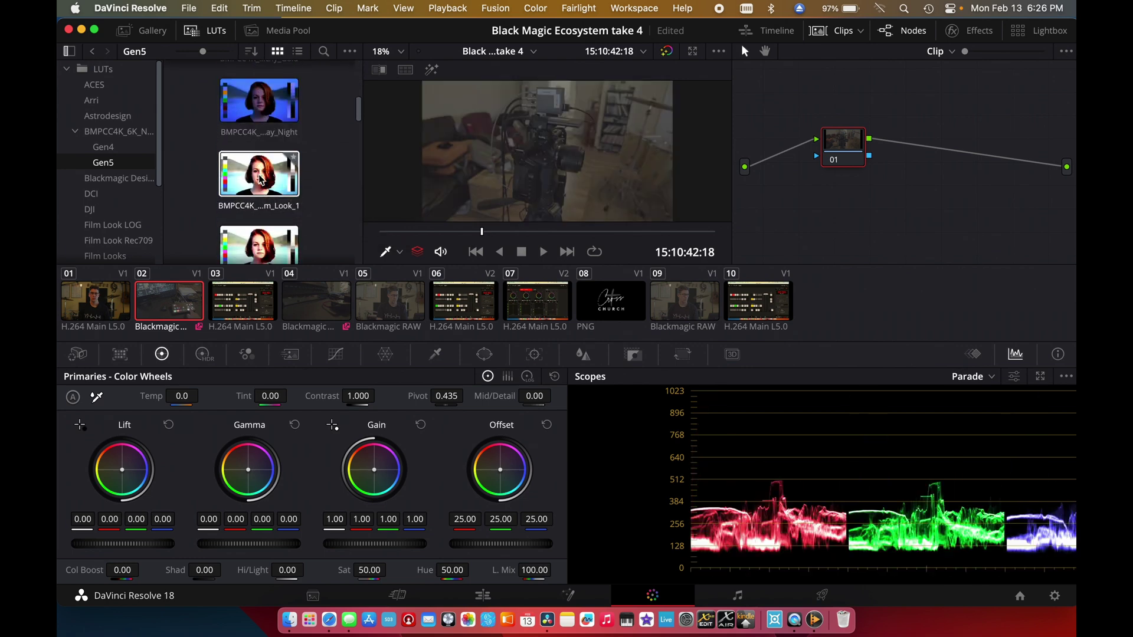
{"action": "scroll", "coordinate": [262, 180], "scroll_direction": "down", "scroll_amount": 2}
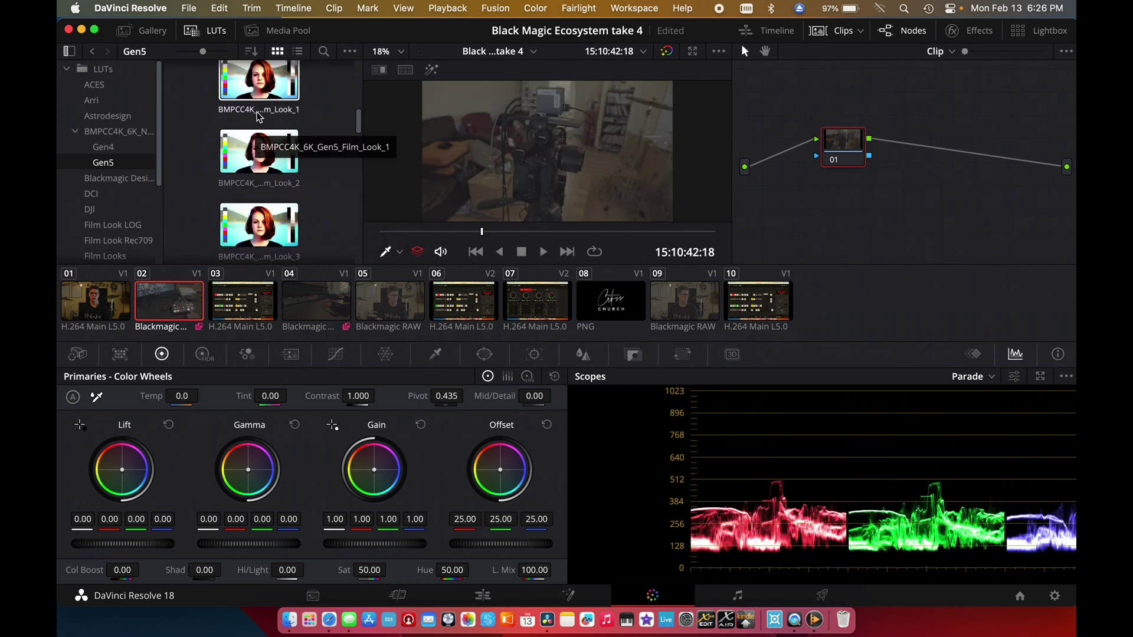
{"action": "scroll", "coordinate": [258, 118], "scroll_direction": "up", "scroll_amount": 5}
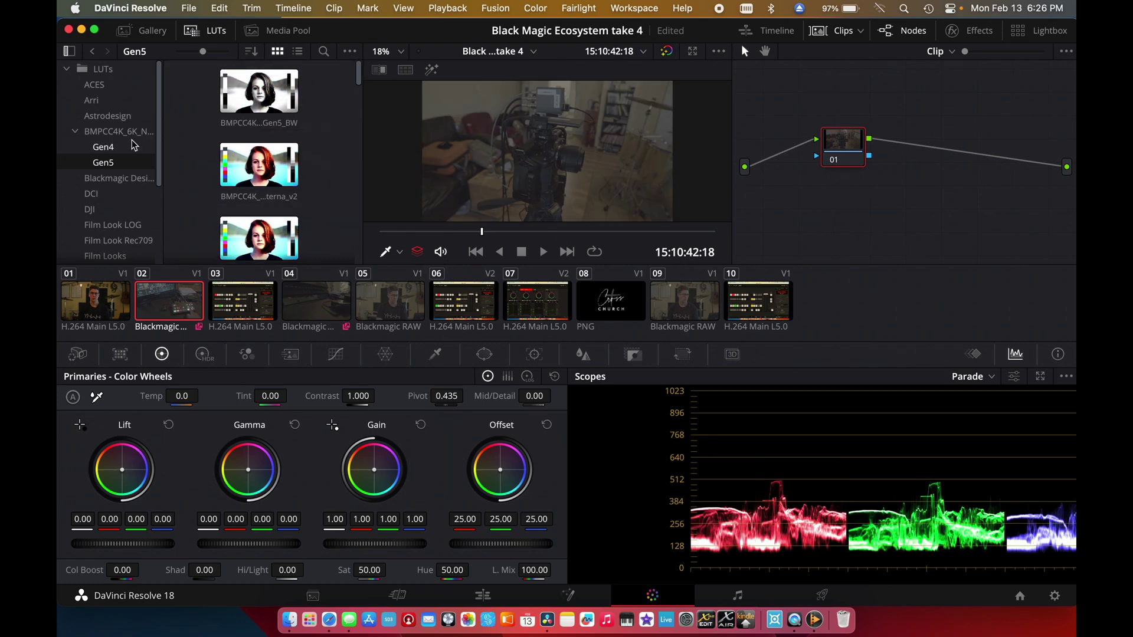
Apply the BMPCC4K_6K_Gen5_Natural_Rec709_v1 LUT from the Blackmagic Design Gen5 folder.
{"action": "left_click", "coordinate": [150, 180]}
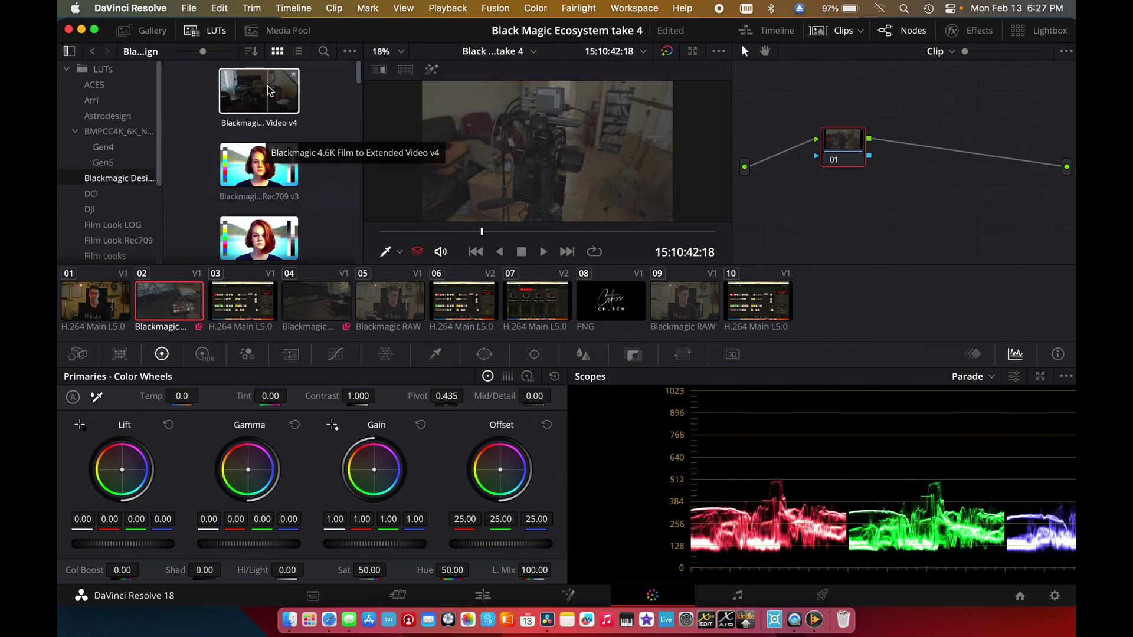
{"action": "scroll", "coordinate": [271, 126], "scroll_direction": "down", "scroll_amount": 1}
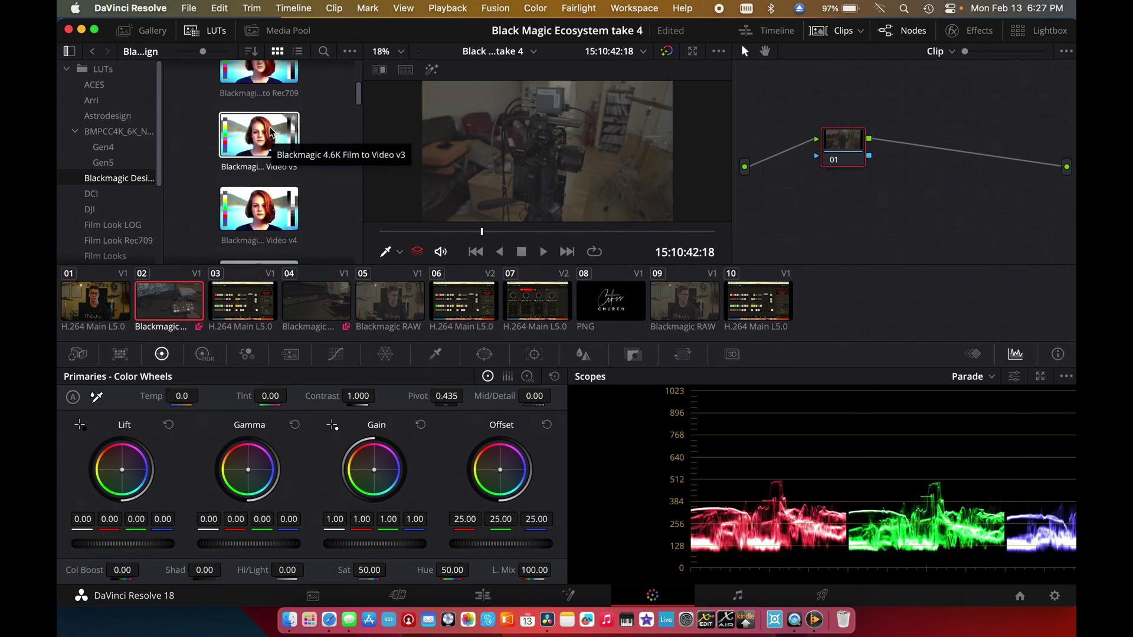
{"action": "scroll", "coordinate": [269, 235], "scroll_direction": "down", "scroll_amount": 2}
{"action": "scroll", "coordinate": [269, 235], "scroll_direction": "down", "scroll_amount": 4}
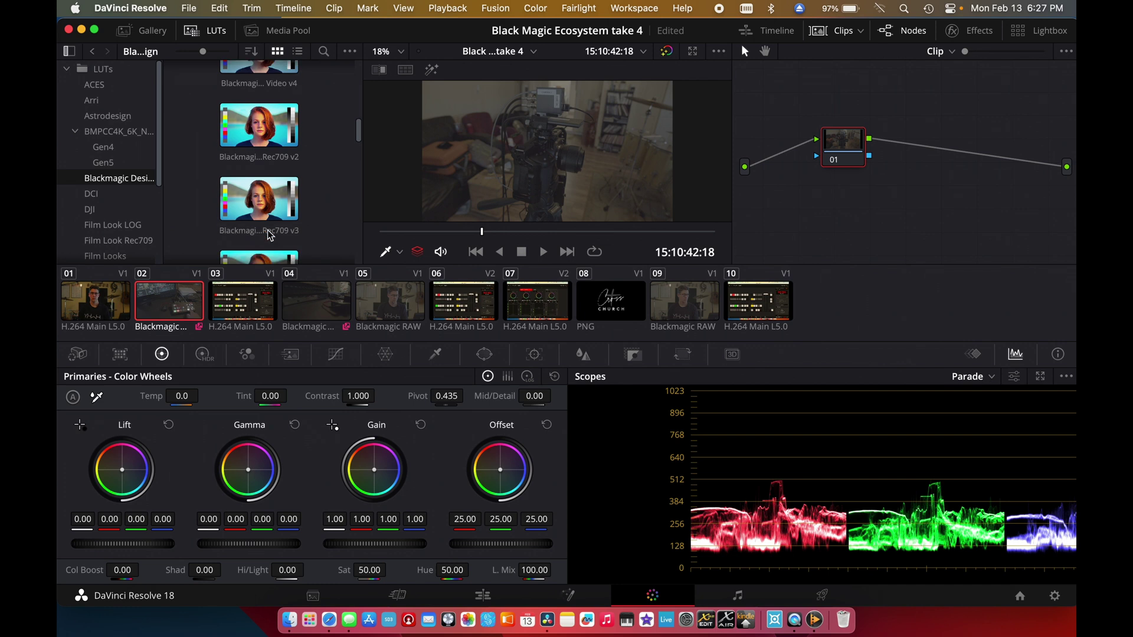
{"action": "left_click", "coordinate": [142, 132]}
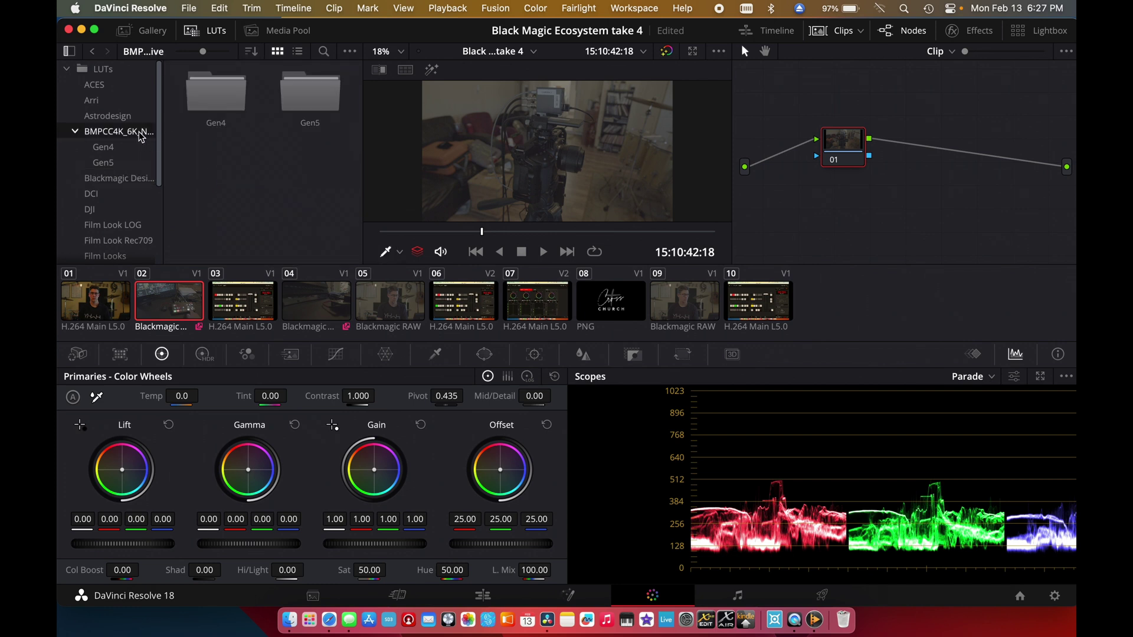
{"action": "double_click", "coordinate": [304, 100]}
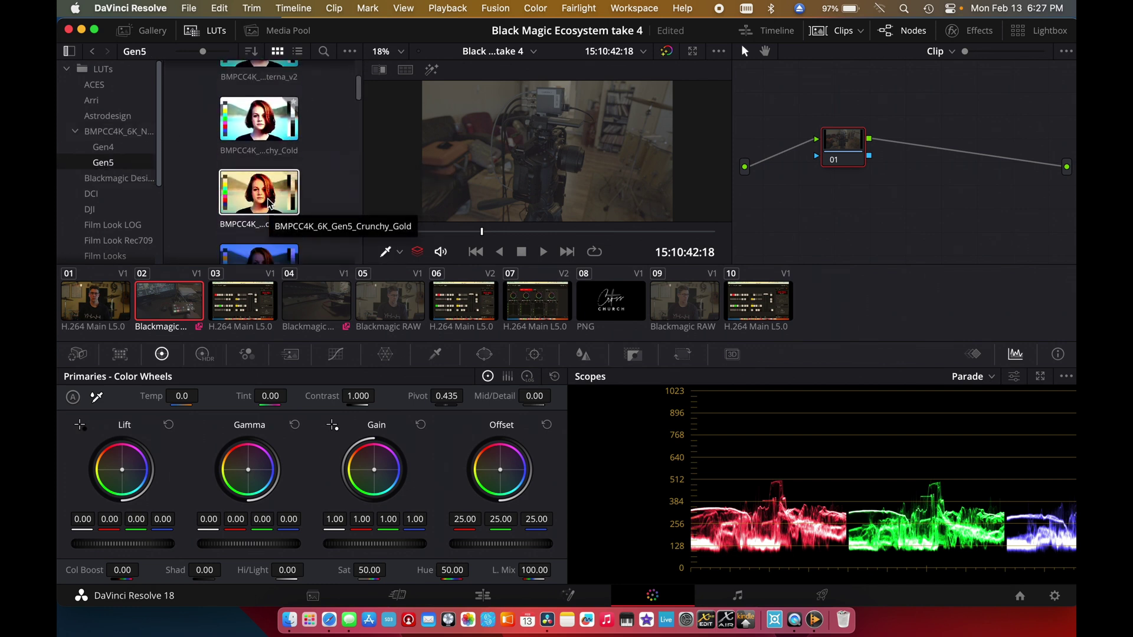
{"action": "scroll", "coordinate": [268, 203], "scroll_direction": "down", "scroll_amount": 10}
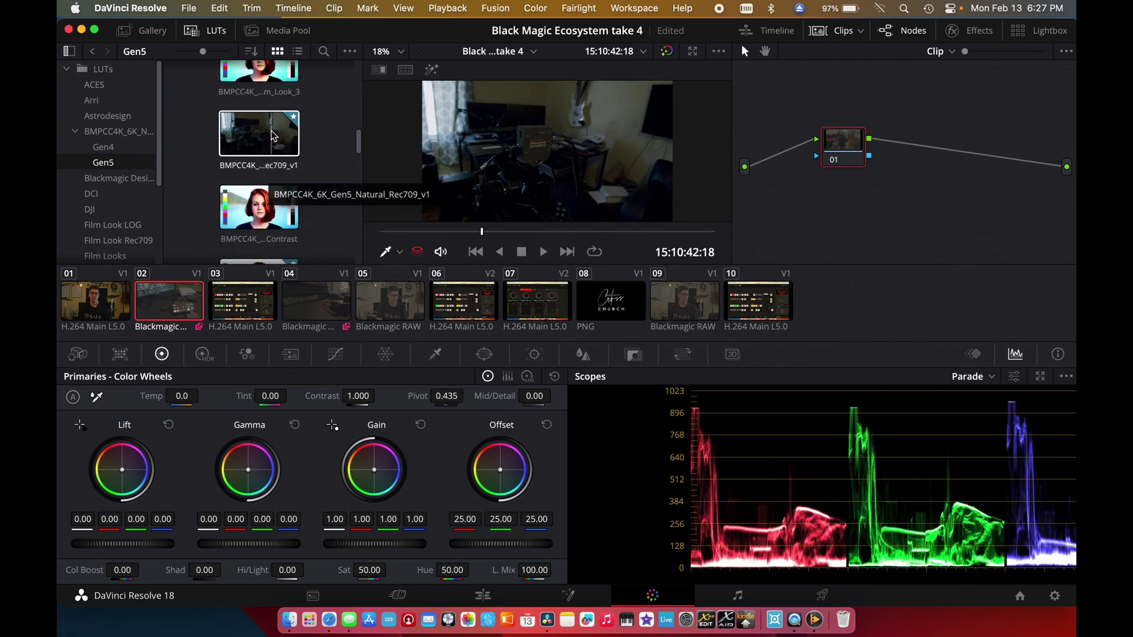
{"action": "double_click", "coordinate": [274, 135]}
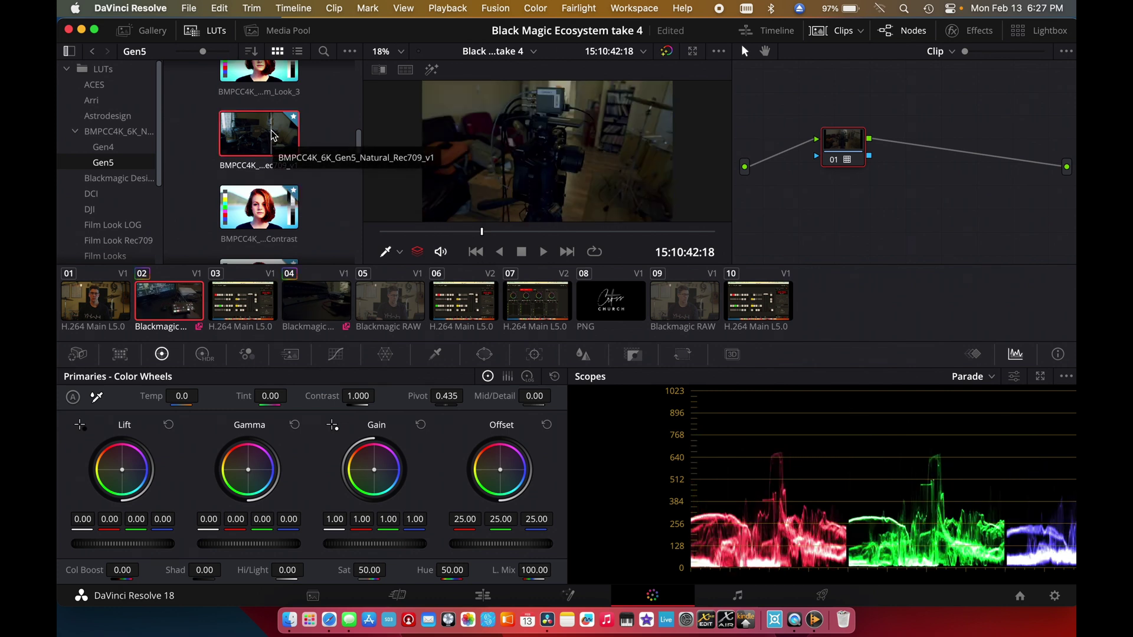
Raise offset to 29.80, lift to 0.01 and saturation to 53.40.
{"action": "left_click_drag", "start_coordinate": [501, 549], "coordinate": [607, 536]}
{"action": "left_click_drag", "start_coordinate": [156, 546], "coordinate": [160, 546]}
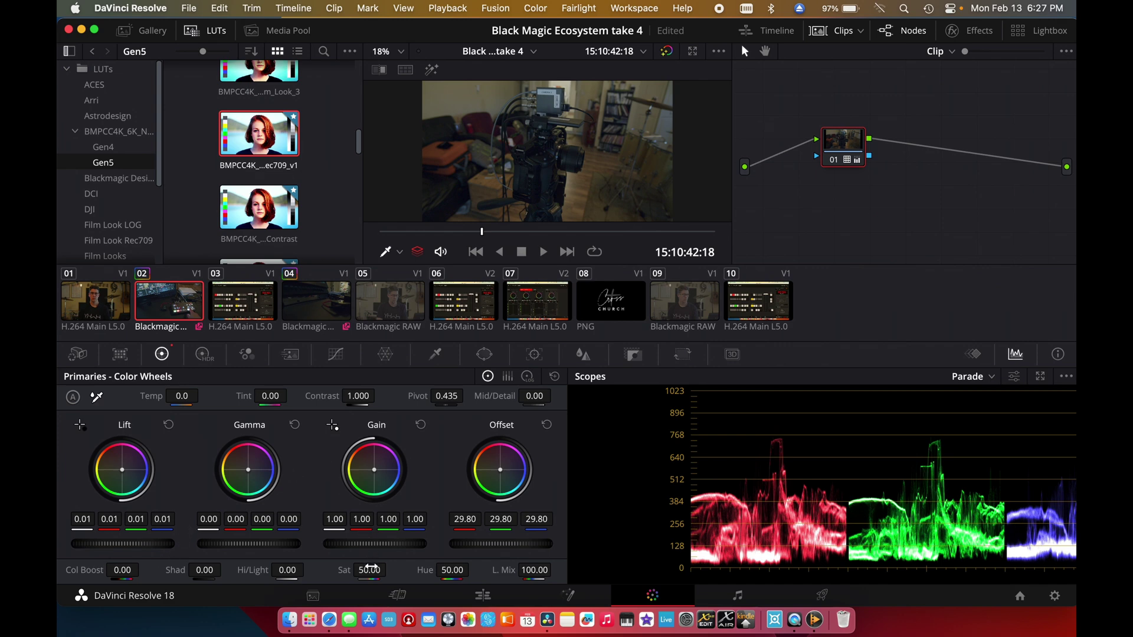
{"action": "left_click_drag", "start_coordinate": [373, 573], "coordinate": [381, 571]}
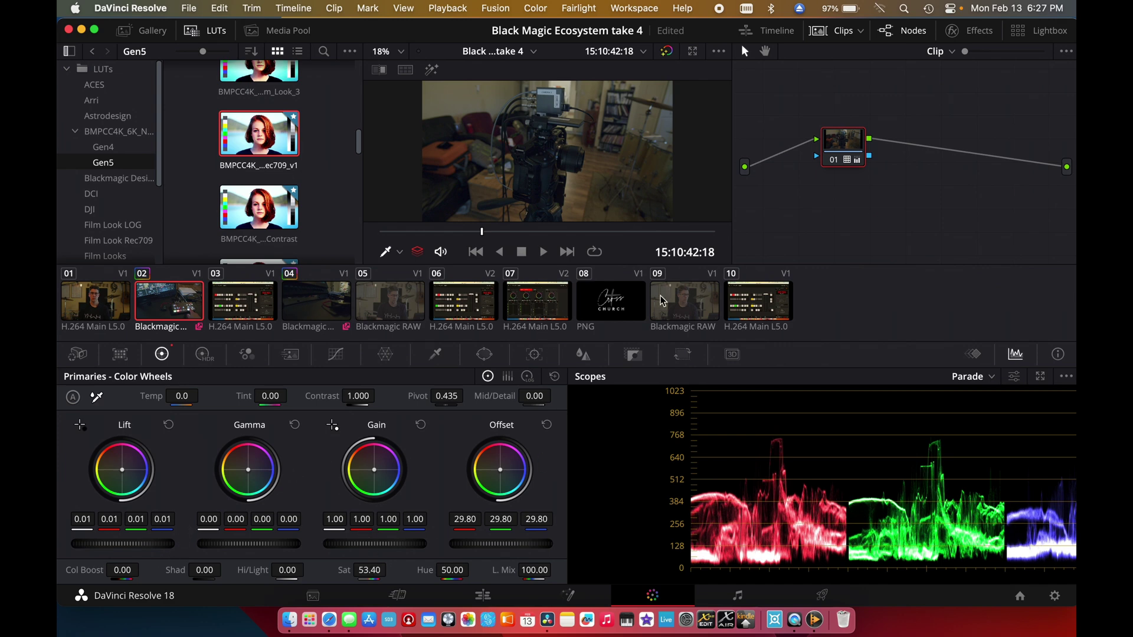
Scrub through the graded take from 15:10:45:00 to 15:11:52:27 on the timeline.
{"action": "left_click", "coordinate": [482, 596]}
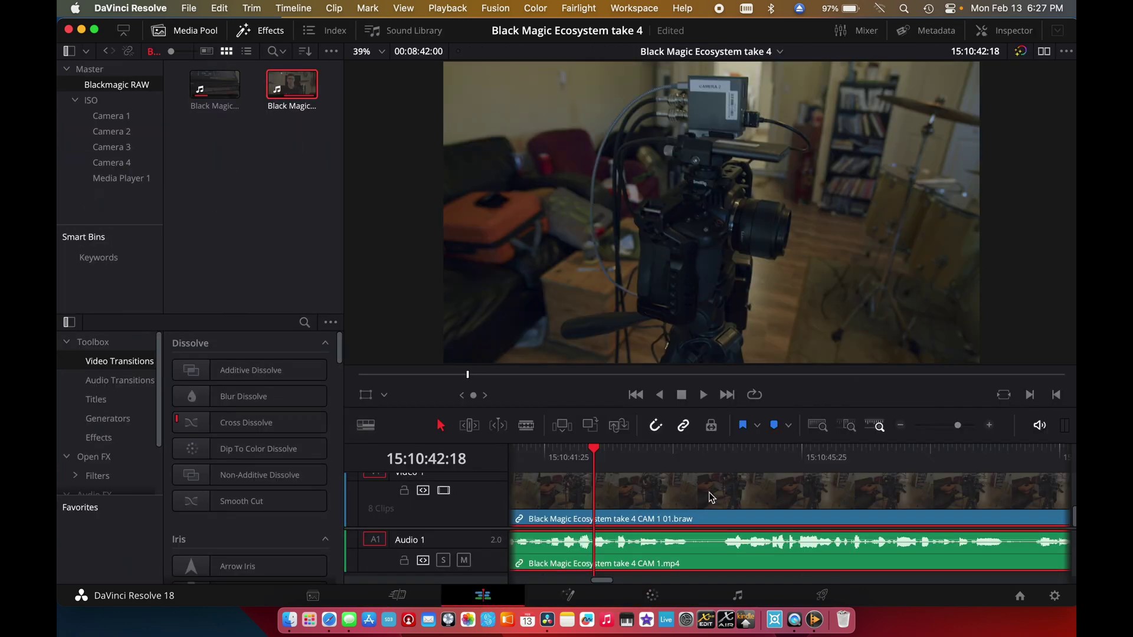
{"action": "left_click", "coordinate": [748, 459]}
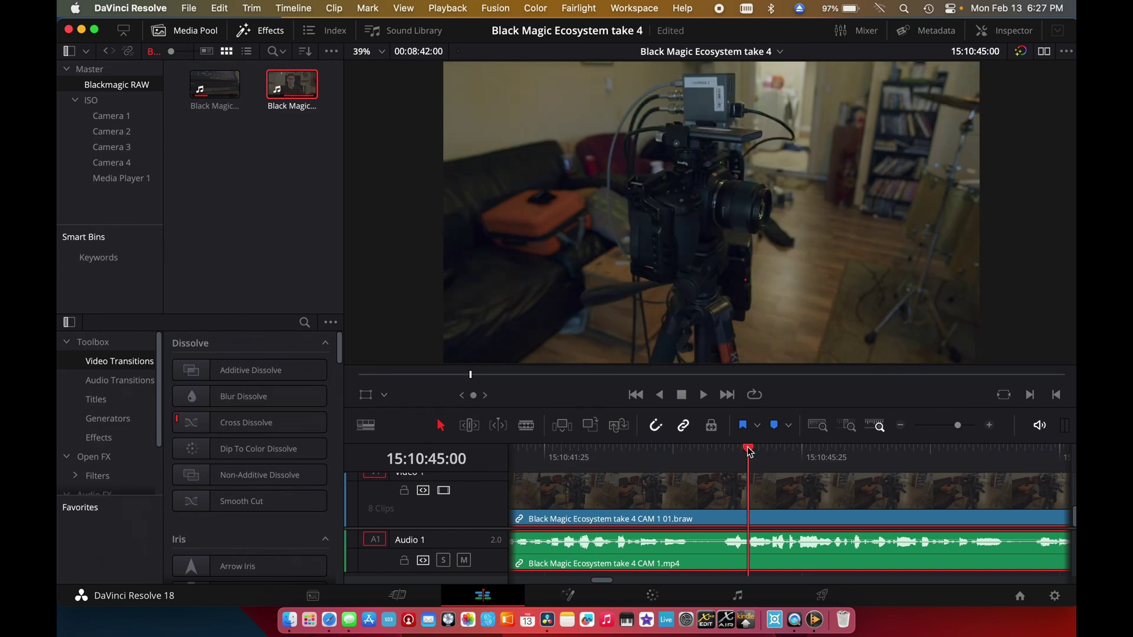
{"action": "left_click_drag", "start_coordinate": [748, 459], "coordinate": [856, 456]}
{"action": "scroll", "coordinate": [855, 457], "scroll_direction": "right", "scroll_amount": 10}
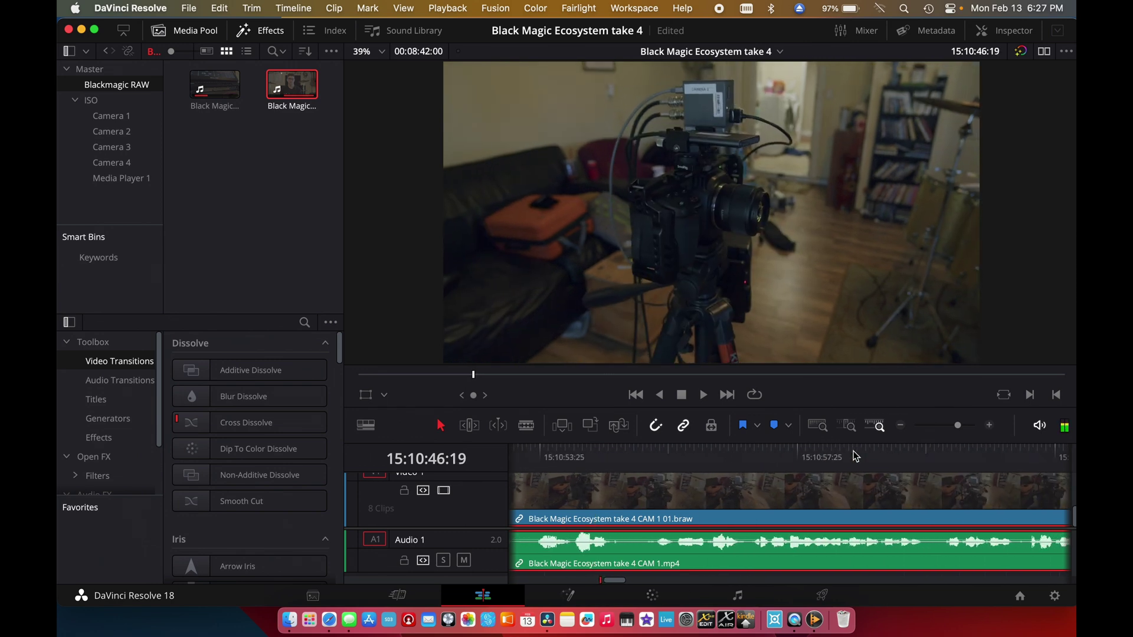
{"action": "left_click", "coordinate": [803, 456]}
{"action": "scroll", "coordinate": [803, 456], "scroll_direction": "right", "scroll_amount": 15}
{"action": "left_click", "coordinate": [803, 456]}
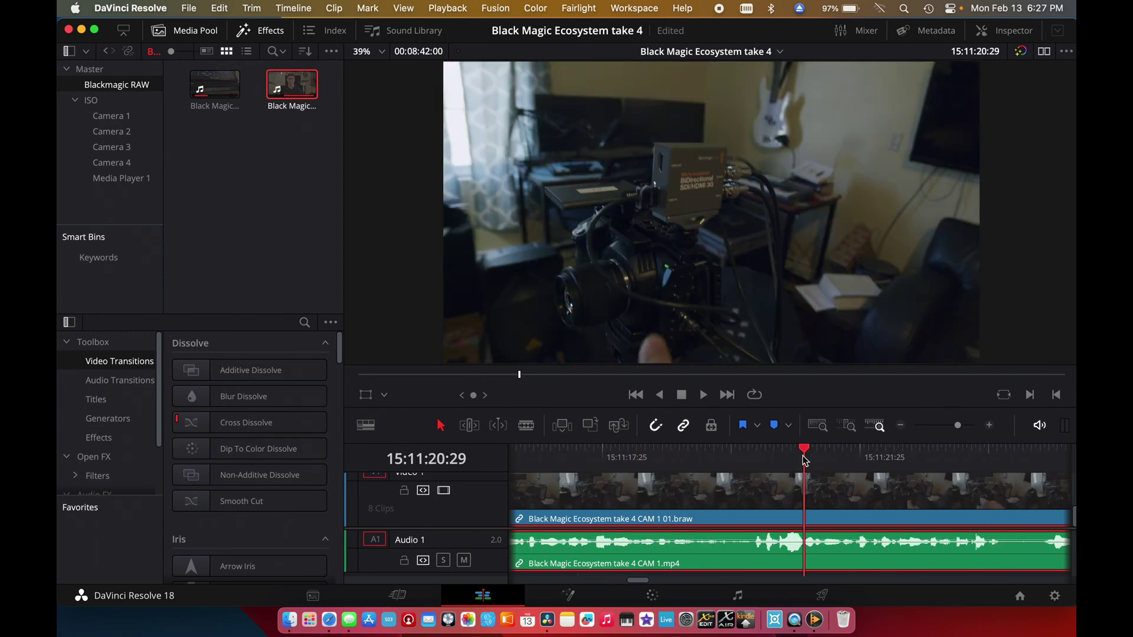
{"action": "scroll", "coordinate": [802, 455], "scroll_direction": "right", "scroll_amount": 8}
{"action": "left_click", "coordinate": [803, 456]}
{"action": "scroll", "coordinate": [802, 456], "scroll_direction": "right", "scroll_amount": 8}
{"action": "left_click", "coordinate": [803, 456]}
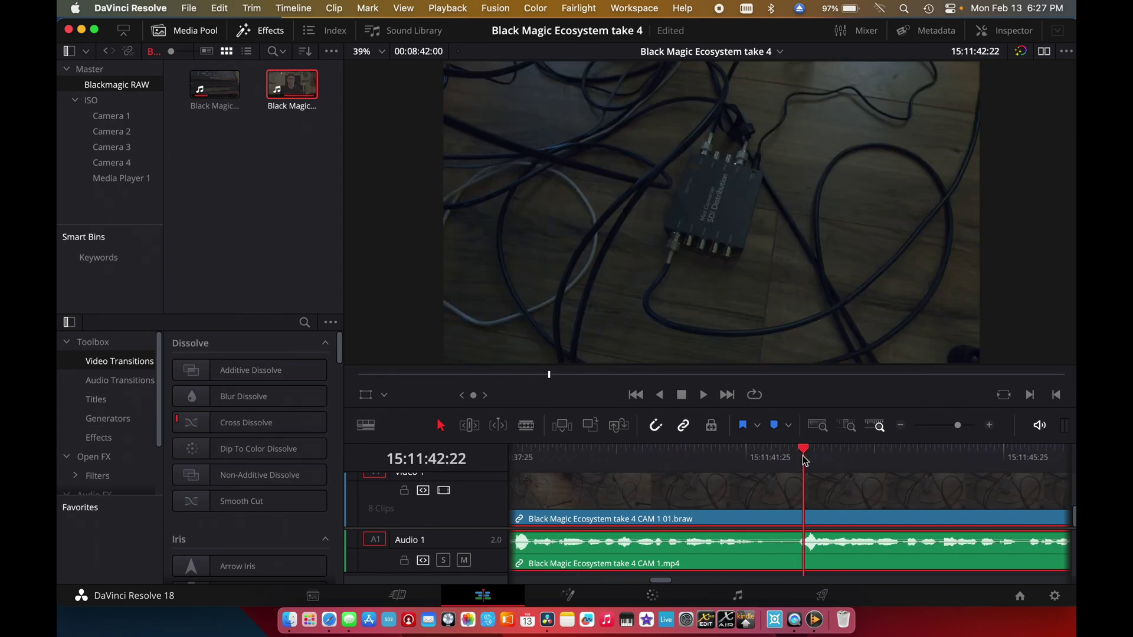
{"action": "scroll", "coordinate": [803, 456], "scroll_direction": "right", "scroll_amount": 8}
{"action": "left_click", "coordinate": [803, 457]}
{"action": "scroll", "coordinate": [803, 456], "scroll_direction": "right", "scroll_amount": 3}
Bring up the Deliver page with H.265 Master settings at 1280x720, 30 fps.
{"action": "scroll", "coordinate": [802, 456], "scroll_direction": "left", "scroll_amount": 8}
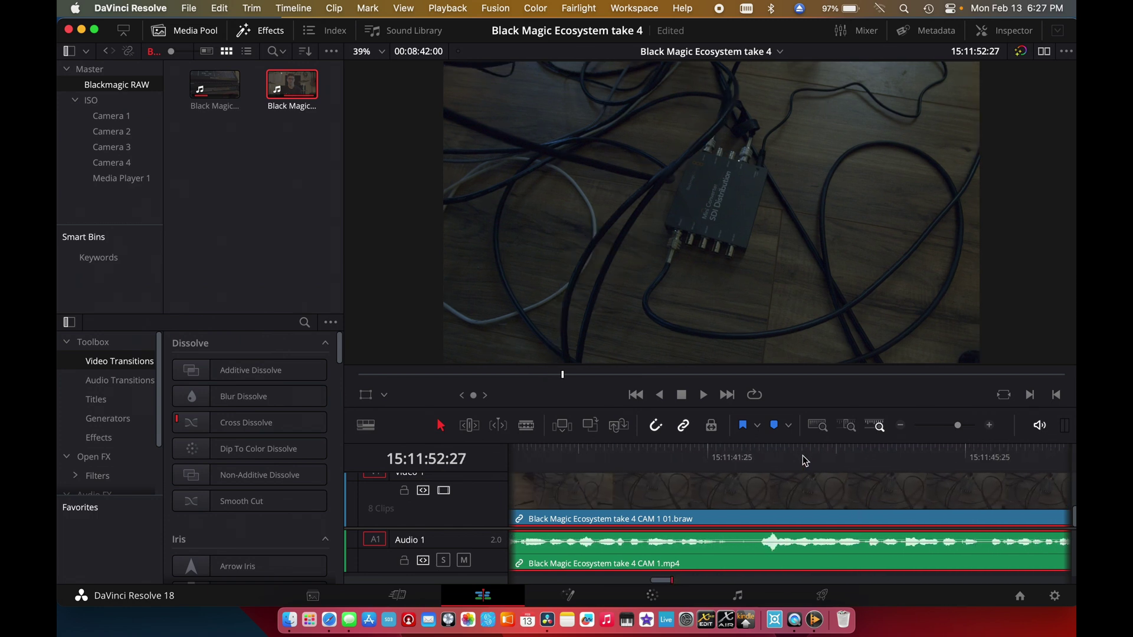
{"action": "scroll", "coordinate": [803, 456], "scroll_direction": "right", "scroll_amount": 1}
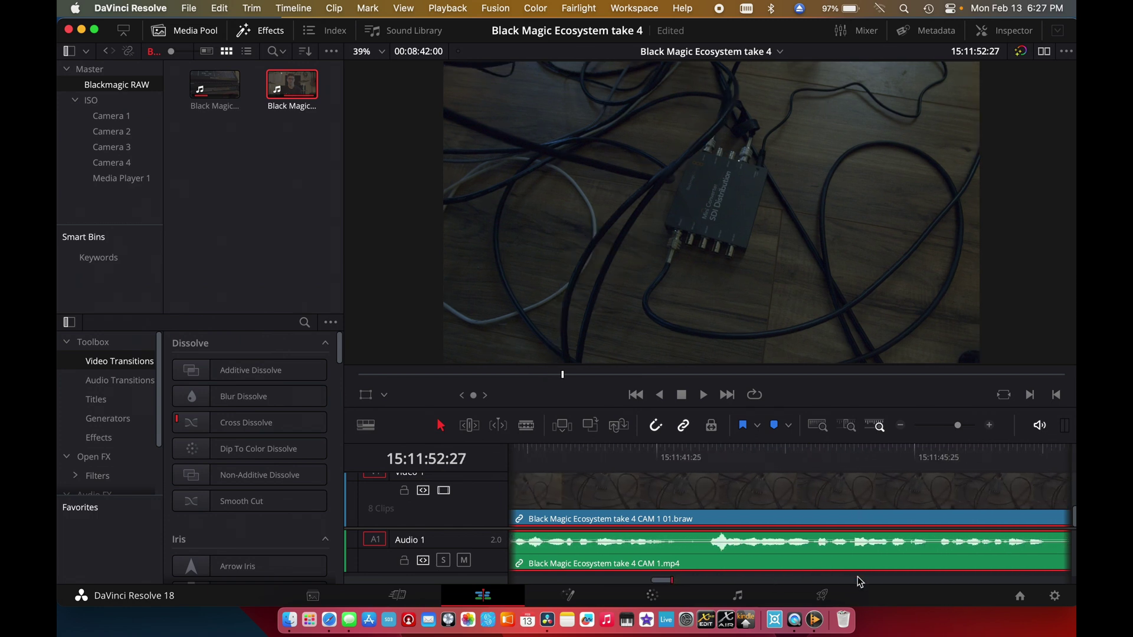
{"action": "scroll", "coordinate": [715, 485], "scroll_direction": "left", "scroll_amount": 10}
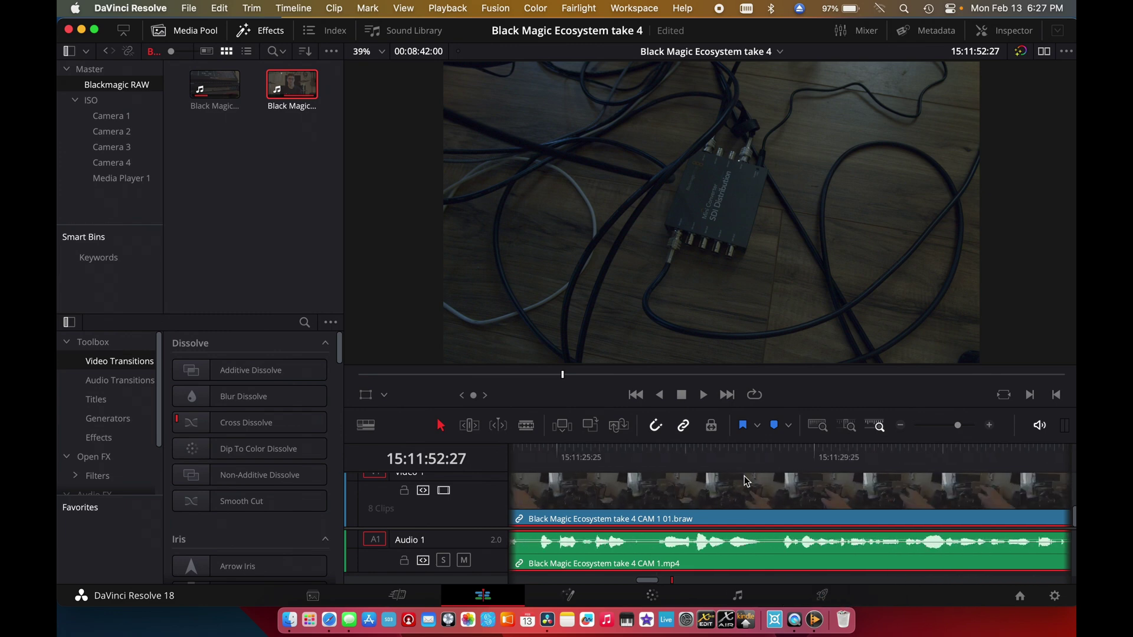
{"action": "left_click", "coordinate": [823, 598]}
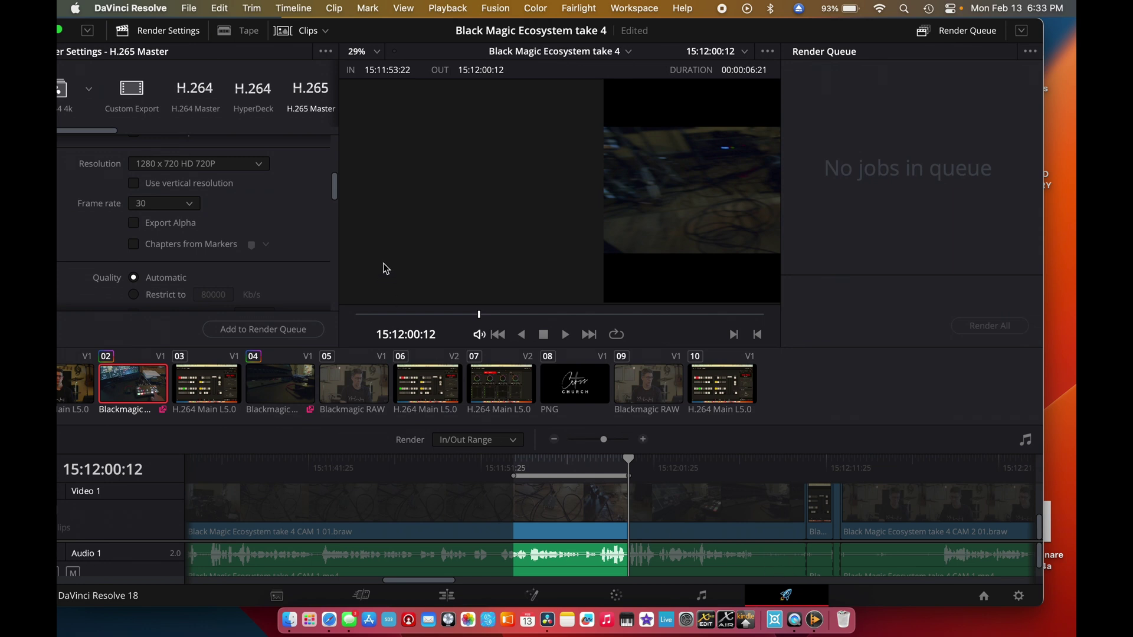
Name the render output 'test 1 instagram', saving to /Volumes/T7.2 as H.265 Master.
{"action": "scroll", "coordinate": [248, 178], "scroll_direction": "up", "scroll_amount": 5}
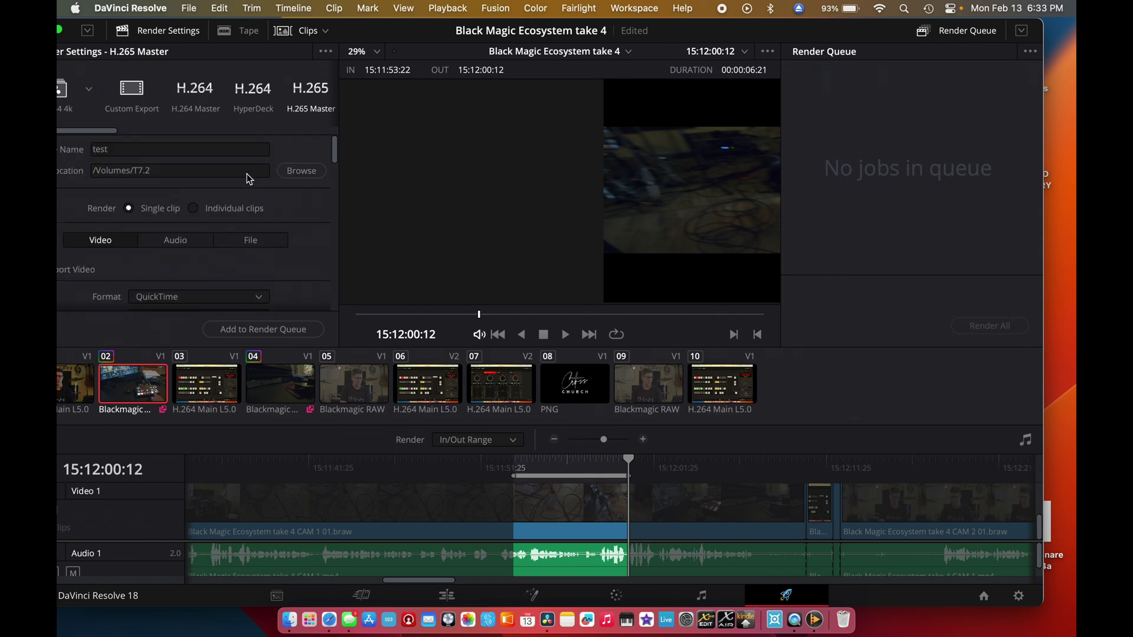
{"action": "scroll", "coordinate": [200, 107], "scroll_direction": "right", "scroll_amount": 5}
{"action": "scroll", "coordinate": [201, 107], "scroll_direction": "right", "scroll_amount": 3}
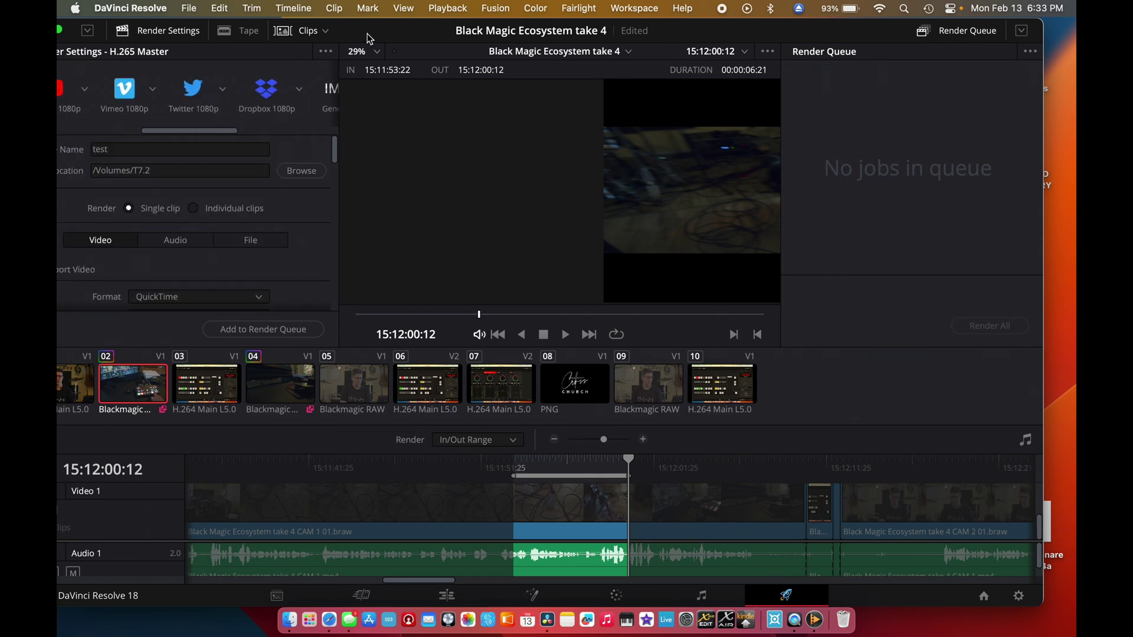
{"action": "left_click_drag", "start_coordinate": [366, 30], "coordinate": [397, 22]}
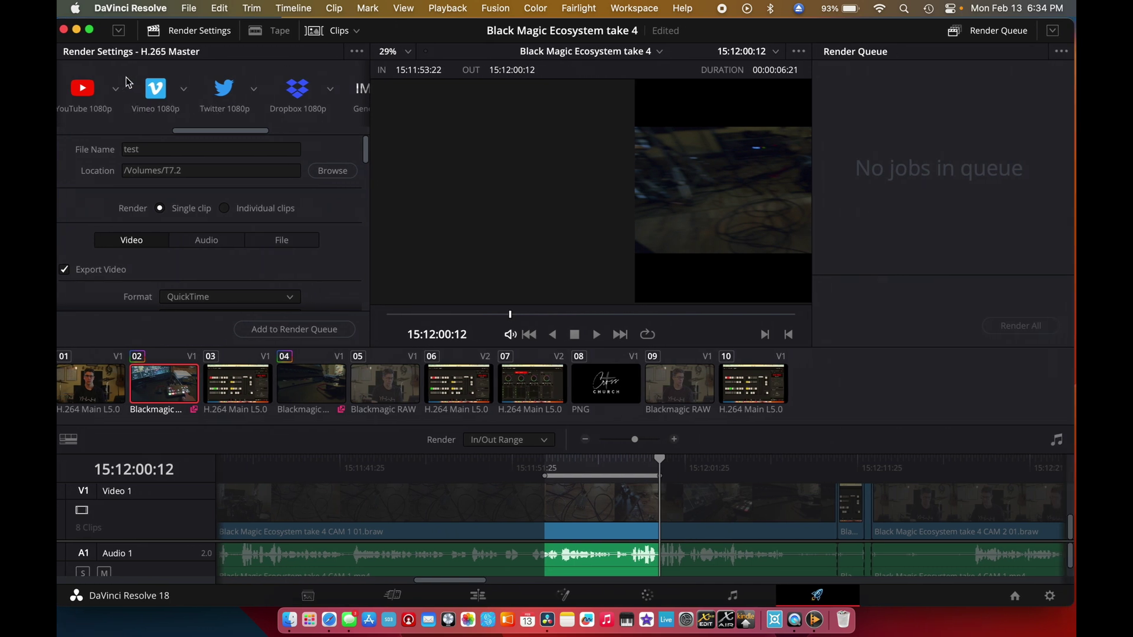
{"action": "scroll", "coordinate": [126, 76], "scroll_direction": "left", "scroll_amount": 6}
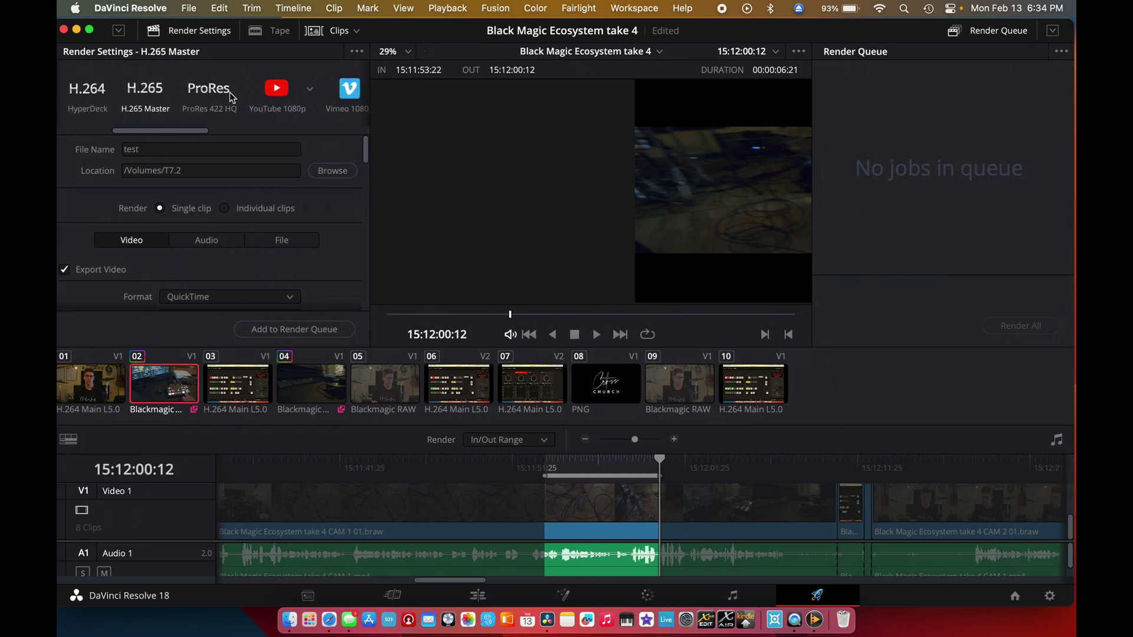
{"action": "scroll", "coordinate": [229, 92], "scroll_direction": "left", "scroll_amount": 6}
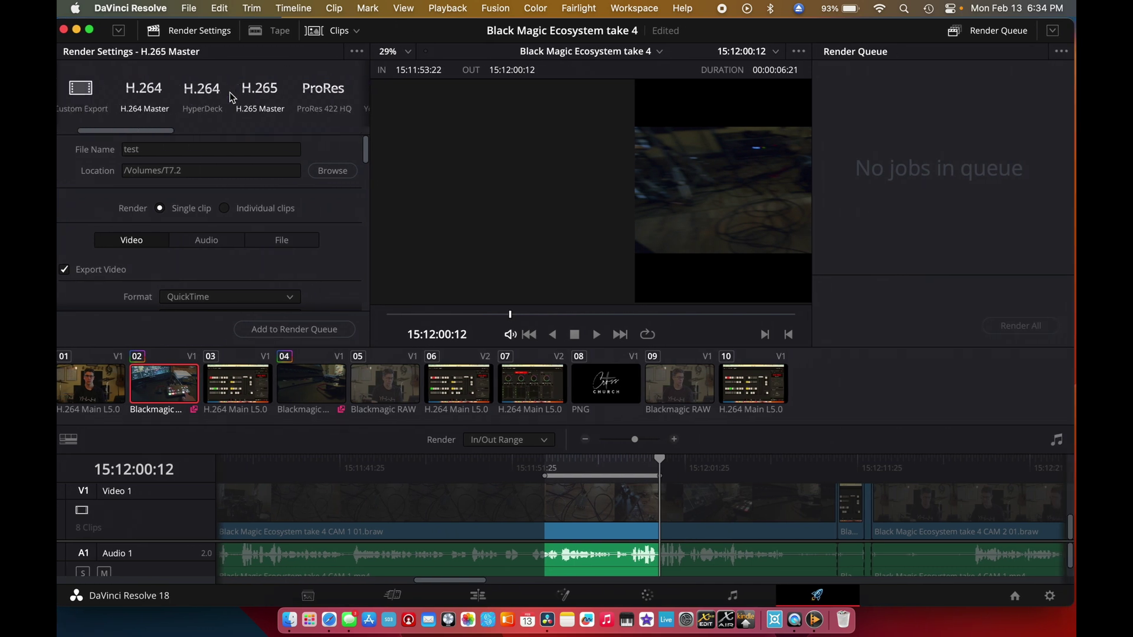
{"action": "scroll", "coordinate": [229, 92], "scroll_direction": "left", "scroll_amount": 2}
{"action": "left_click", "coordinate": [149, 151]}
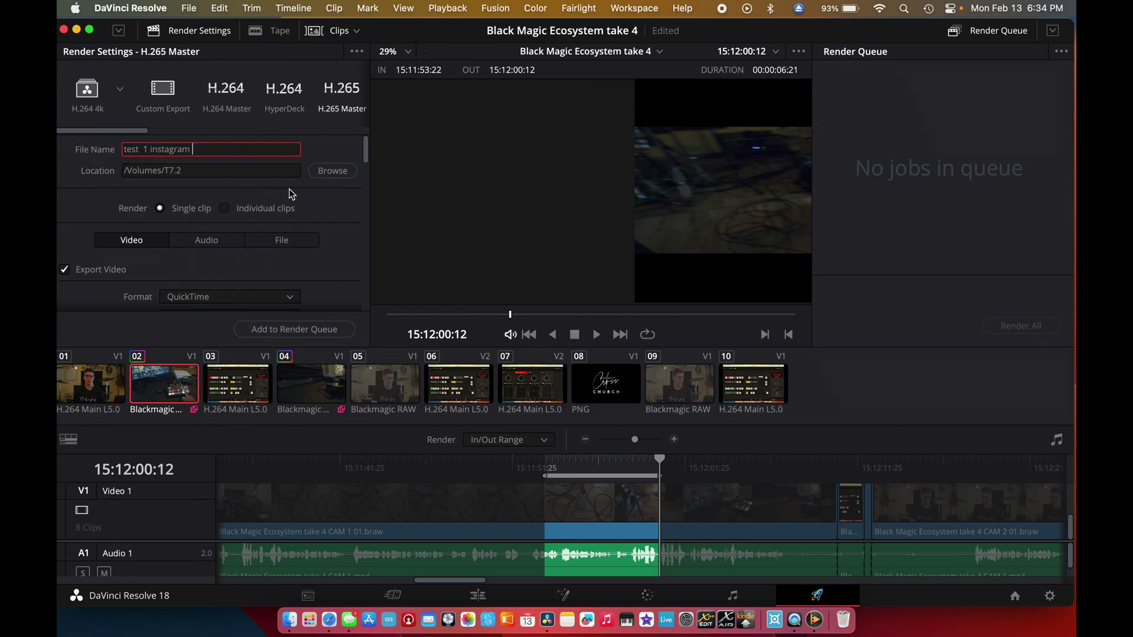
Queue an H.265 render at 1280 x 720 HD 720P resolution.
{"action": "scroll", "coordinate": [306, 222], "scroll_direction": "down", "scroll_amount": 5}
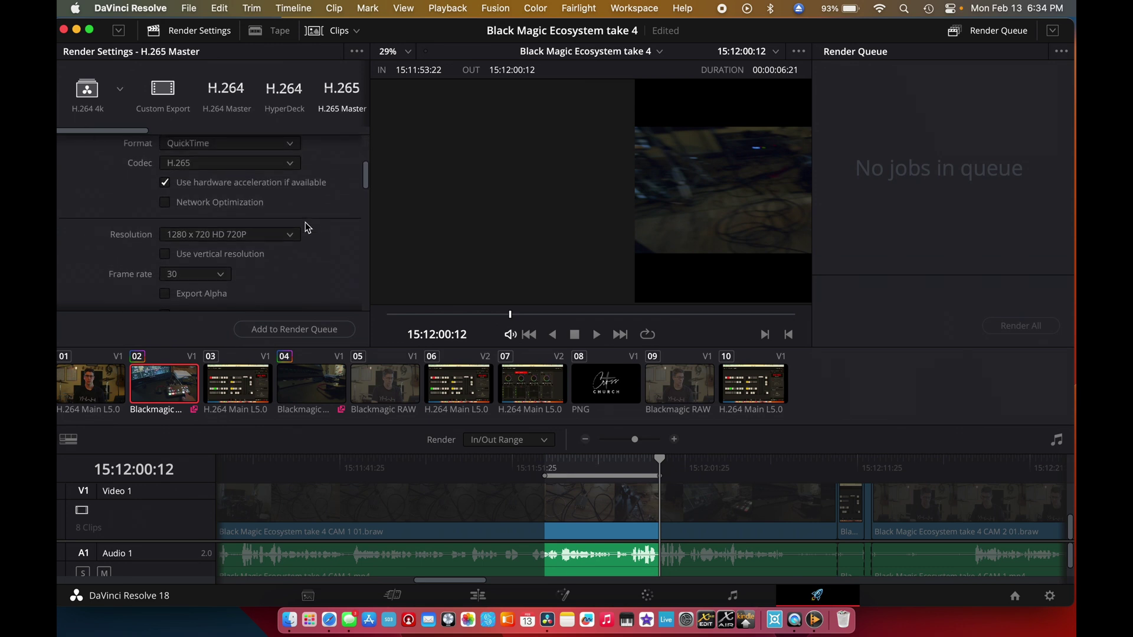
{"action": "left_click", "coordinate": [289, 241]}
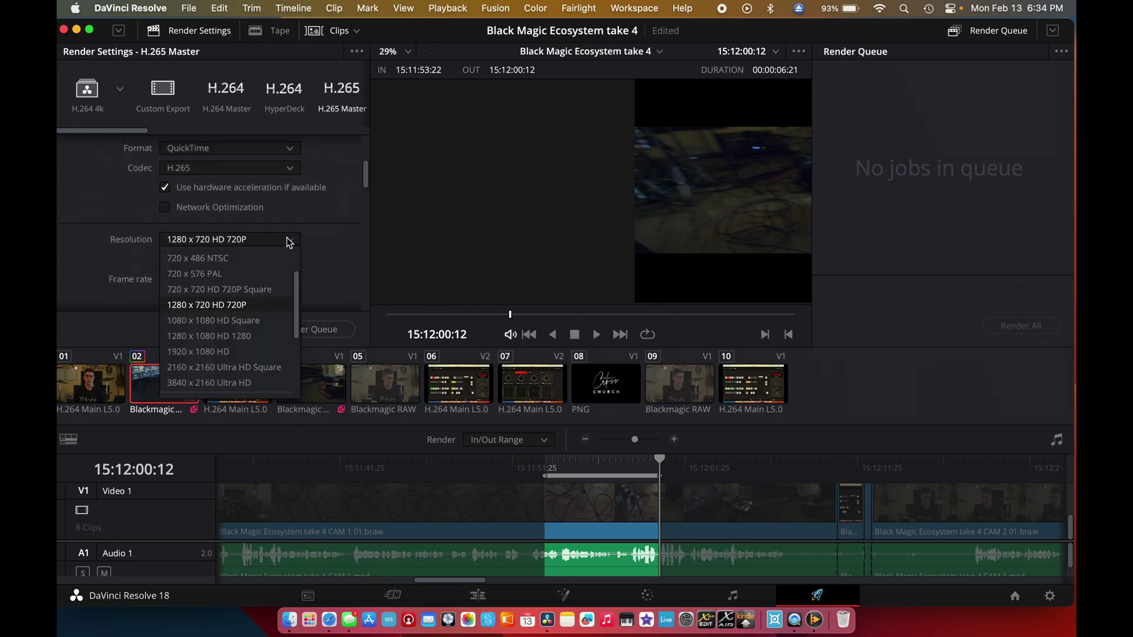
{"action": "scroll", "coordinate": [254, 288], "scroll_direction": "up", "scroll_amount": 1}
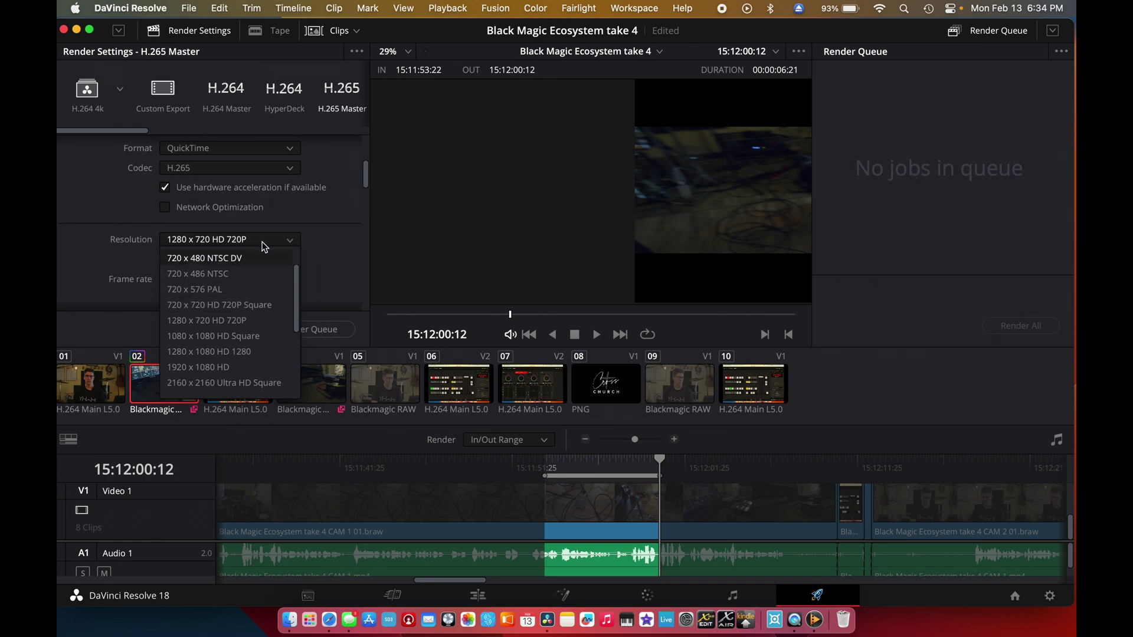
{"action": "scroll", "coordinate": [260, 266], "scroll_direction": "up", "scroll_amount": 1}
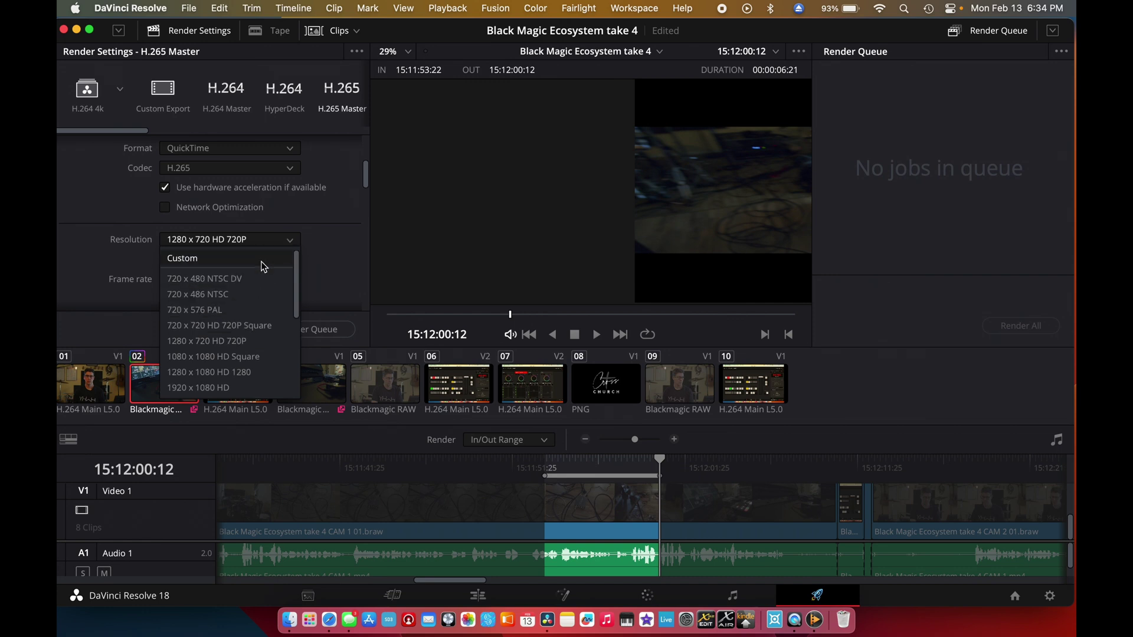
{"action": "left_click", "coordinate": [244, 342]}
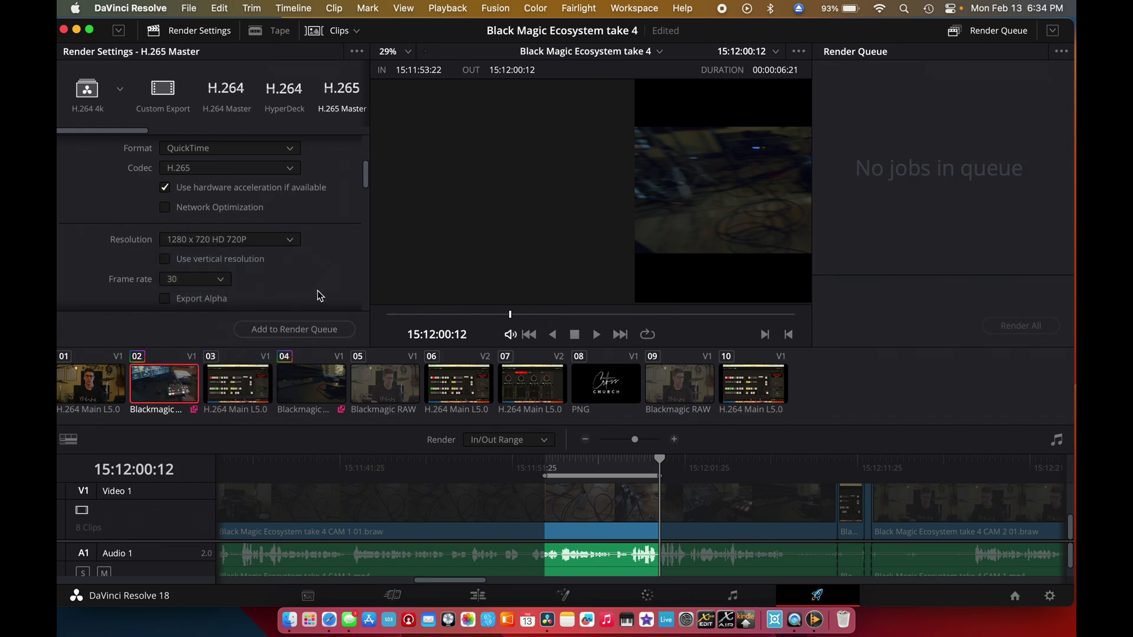
{"action": "left_click", "coordinate": [316, 335]}
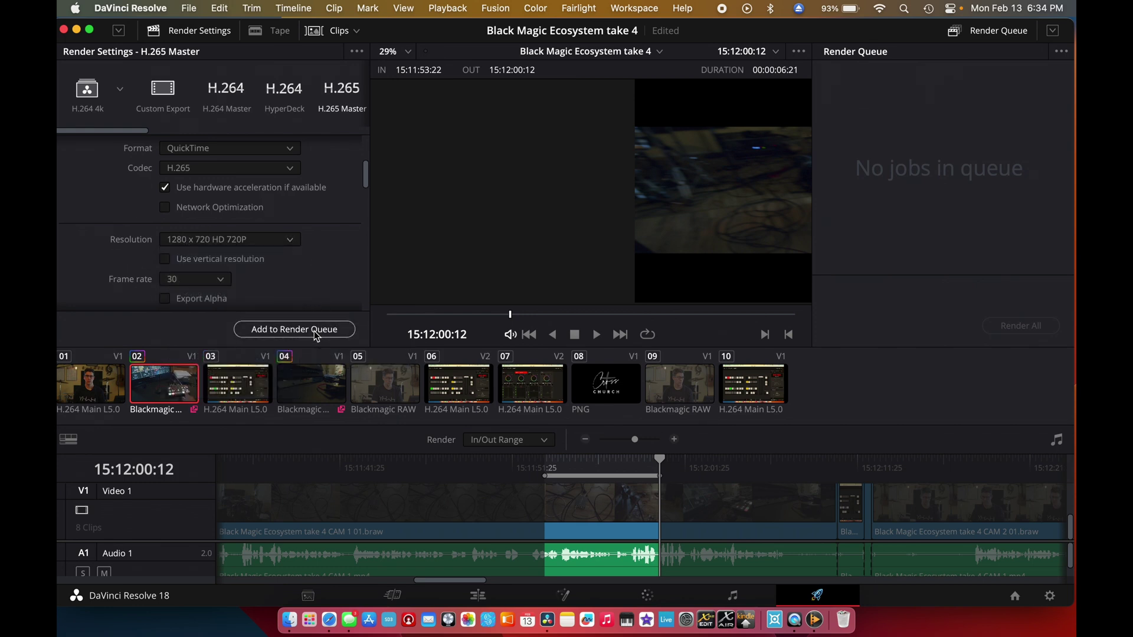
Queue a second render at 1080 x 1080 HD Square resolution.
{"action": "left_click", "coordinate": [285, 238]}
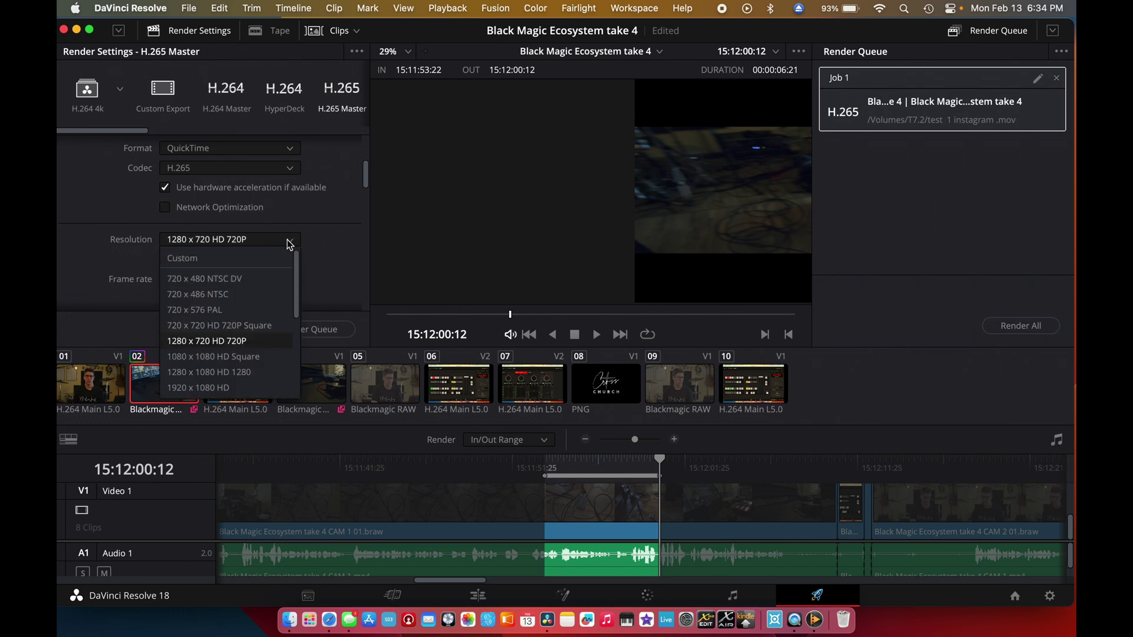
{"action": "left_click", "coordinate": [258, 357]}
{"action": "left_click", "coordinate": [274, 325]}
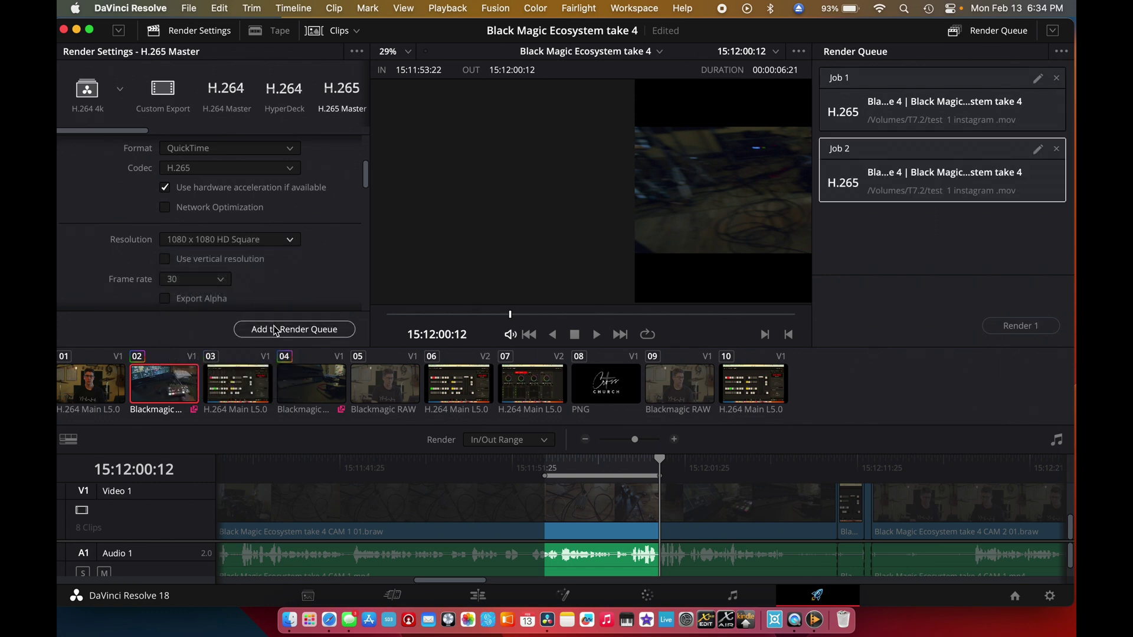
Queue a third render at 3840 x 2160 Ultra HD resolution.
{"action": "scroll", "coordinate": [311, 261], "scroll_direction": "down", "scroll_amount": 3}
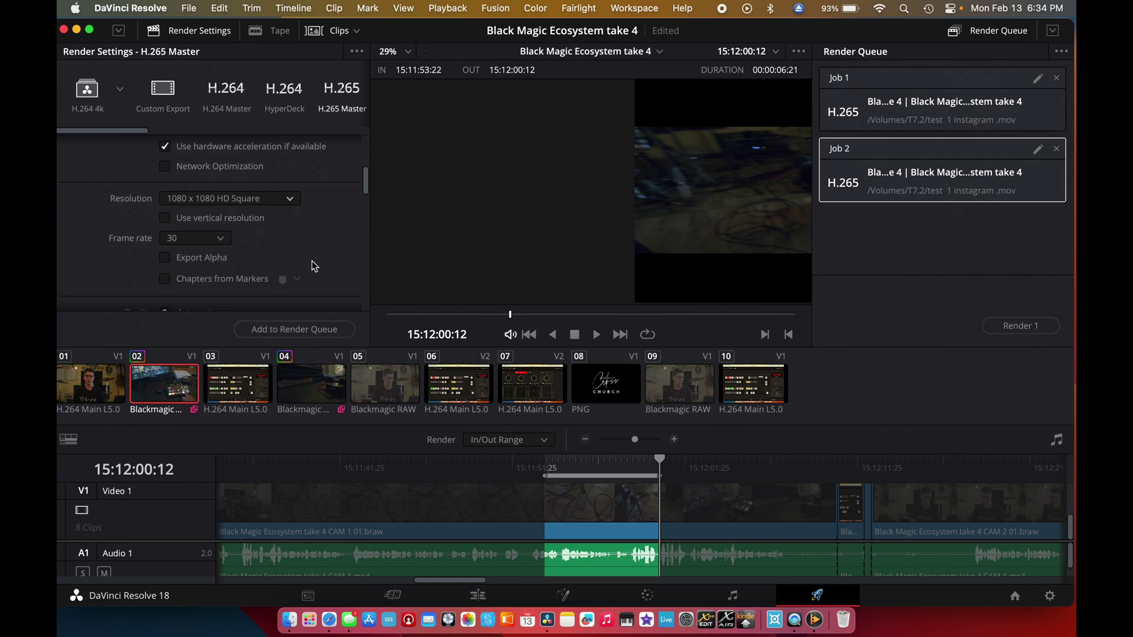
{"action": "left_click", "coordinate": [286, 198]}
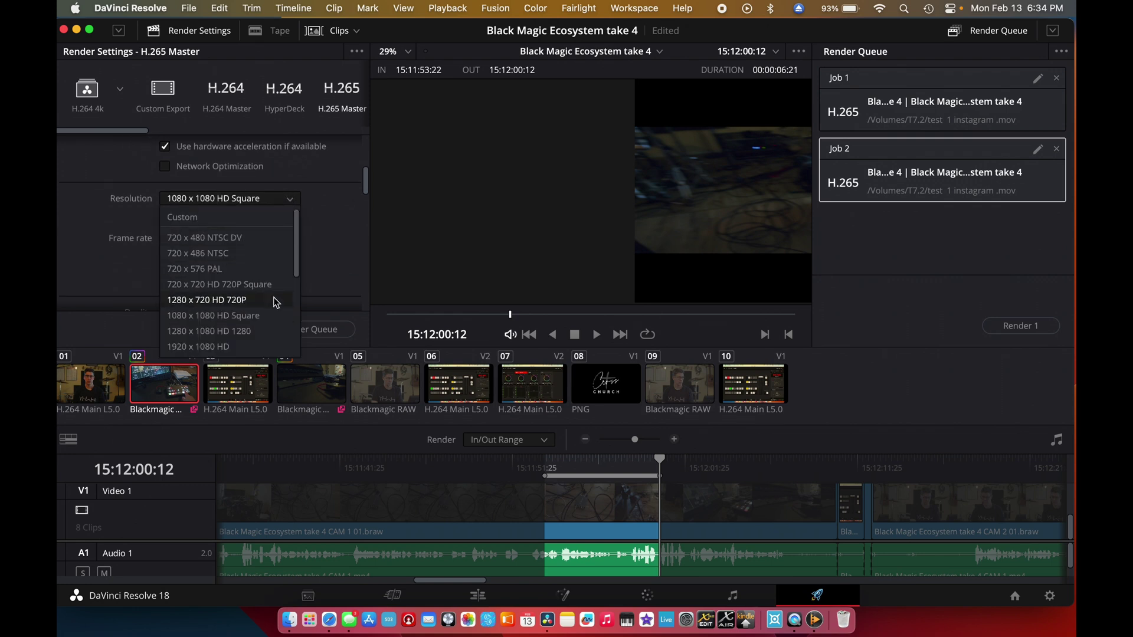
{"action": "scroll", "coordinate": [274, 298], "scroll_direction": "down", "scroll_amount": 5}
{"action": "scroll", "coordinate": [274, 297], "scroll_direction": "up", "scroll_amount": 2}
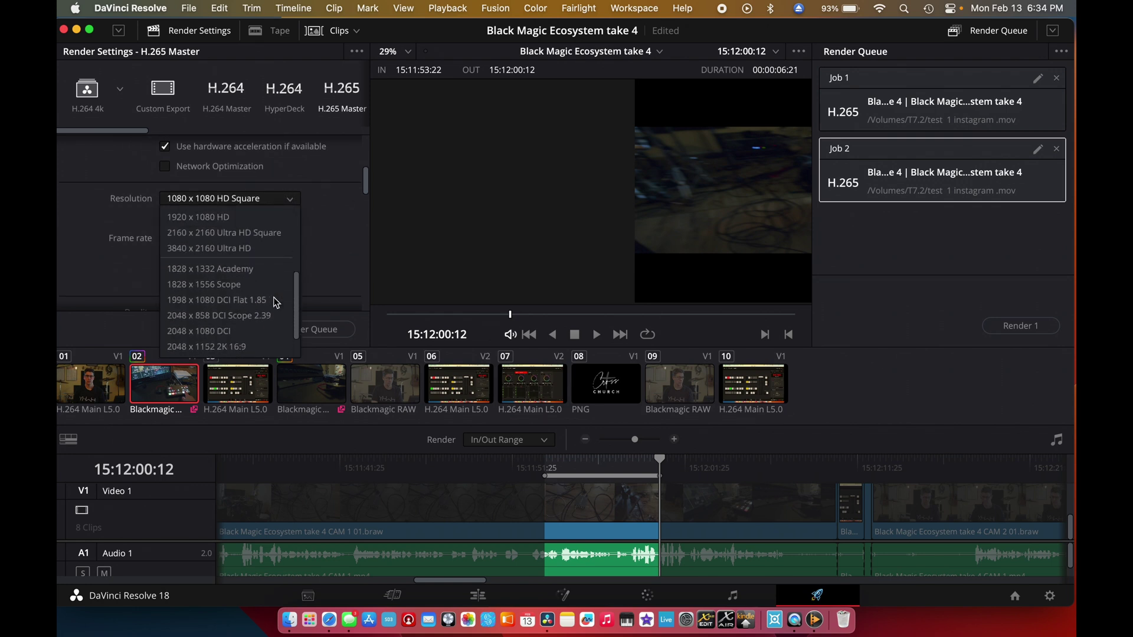
{"action": "left_click", "coordinate": [236, 249]}
{"action": "left_click", "coordinate": [321, 331]}
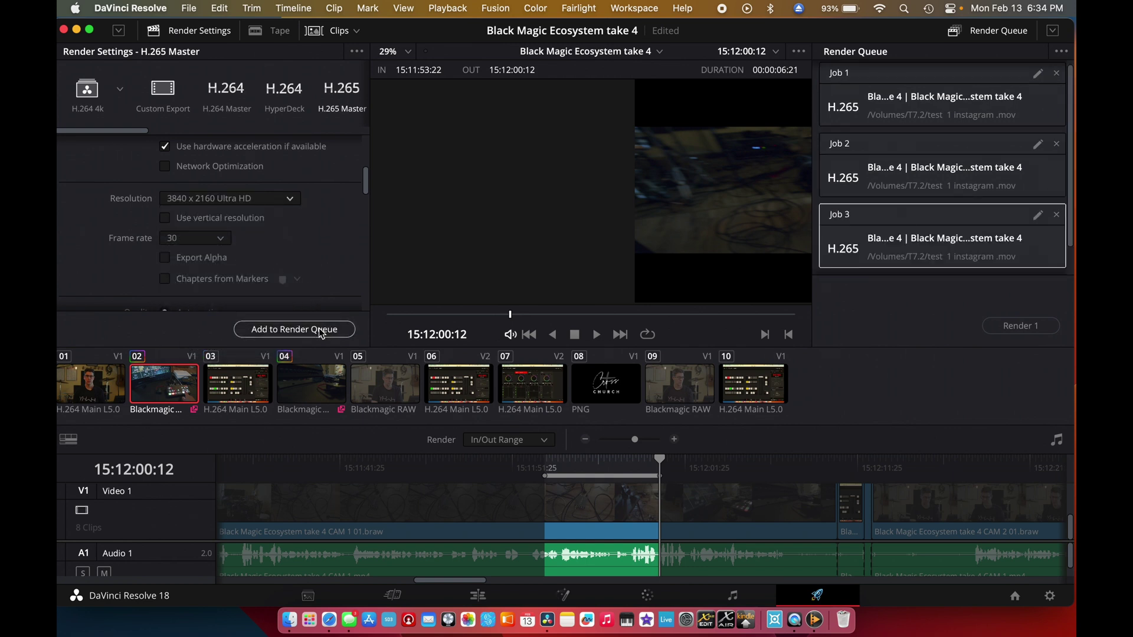
Select all three queued jobs and render them all.
{"action": "left_click", "coordinate": [958, 179], "text": "super"}
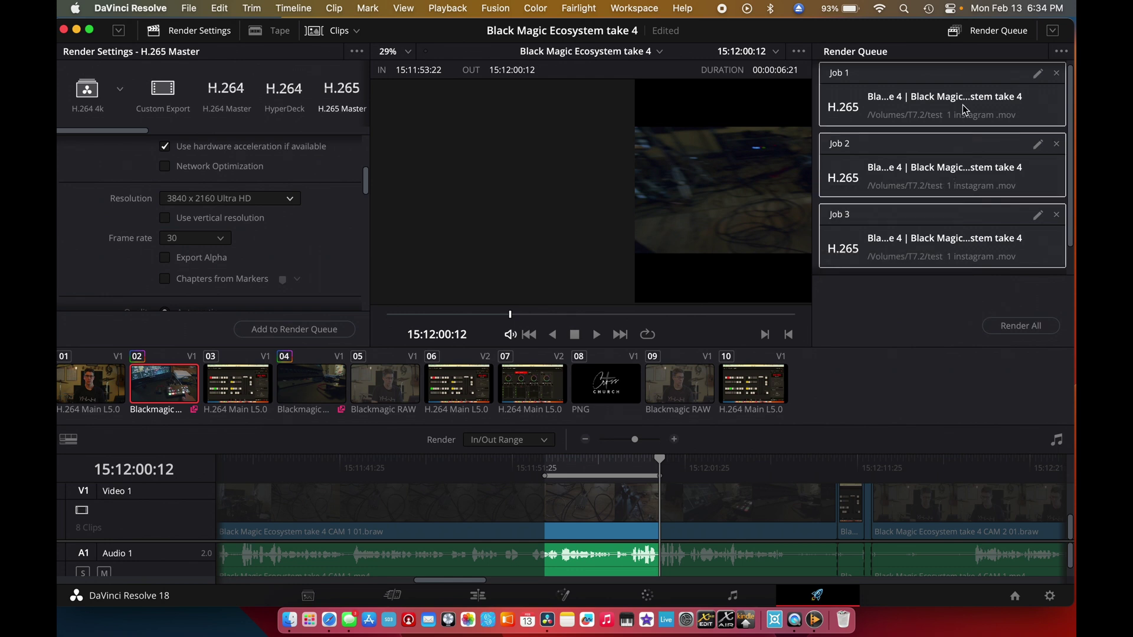
{"action": "left_click", "coordinate": [962, 104], "text": "super"}
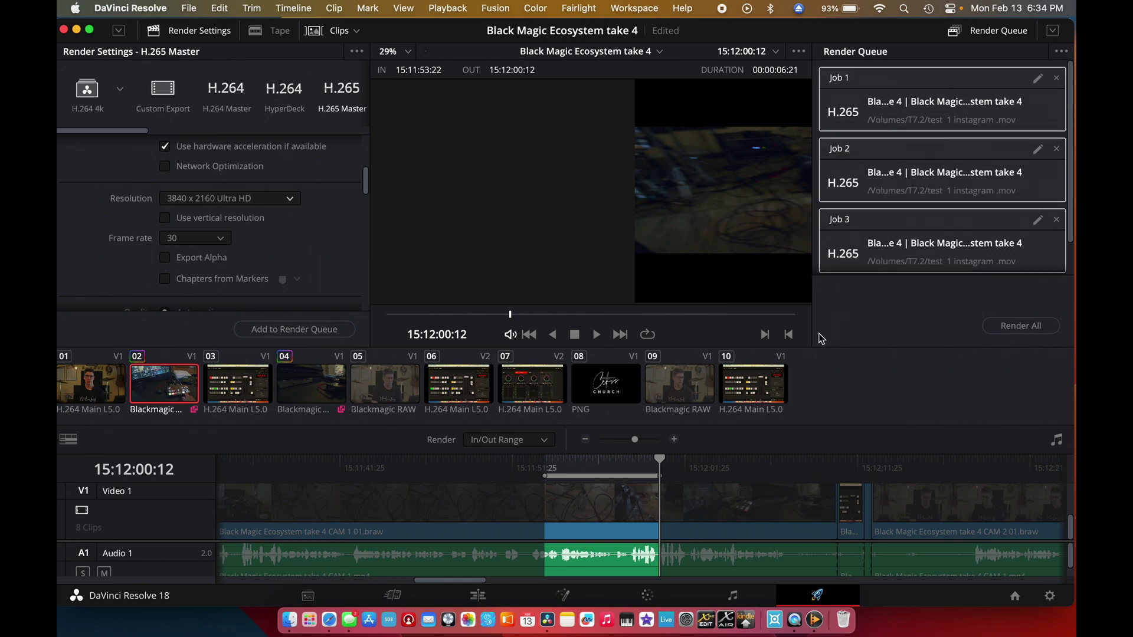
{"action": "left_click", "coordinate": [1023, 326]}
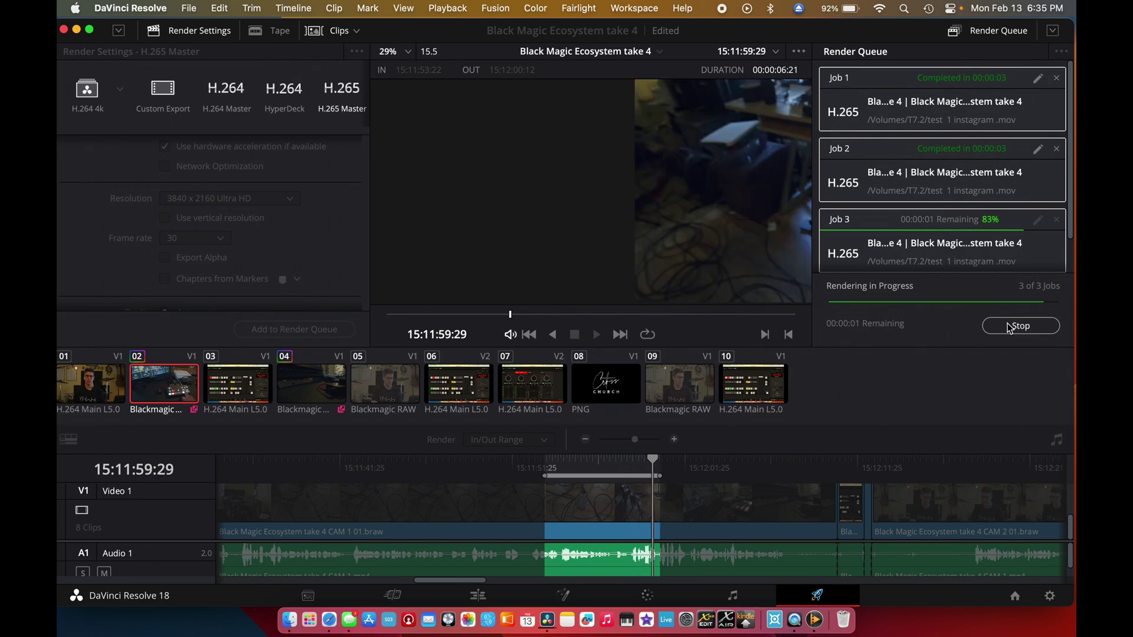
In Finder, preview the CAM 2 01 BRAW original and the rendered test movie.
{"action": "key", "text": "super+Tab"}
{"action": "left_click", "coordinate": [425, 313]}
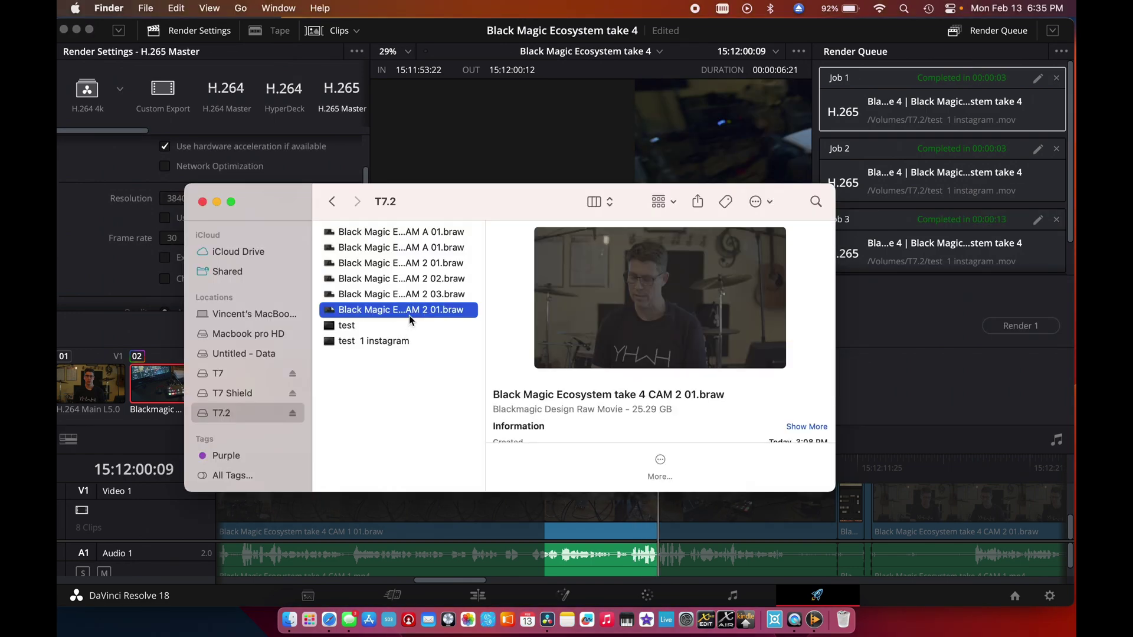
{"action": "left_click", "coordinate": [400, 328]}
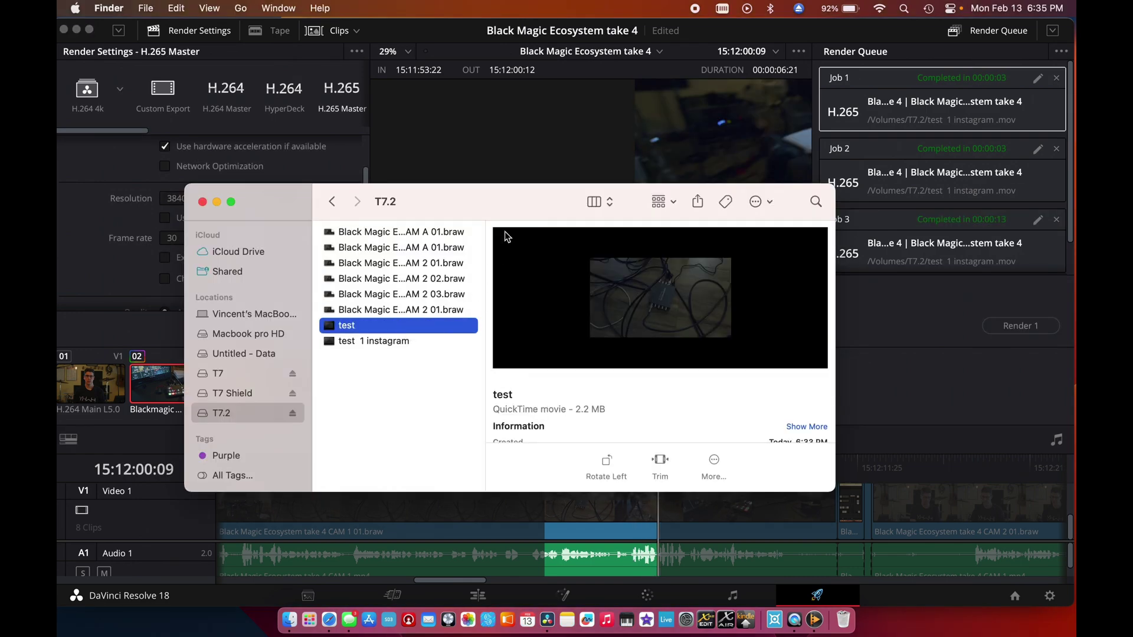
{"action": "left_click_drag", "start_coordinate": [505, 215], "coordinate": [447, 203]}
Play the 'test 1 instagram' render in QuickTime Player, then close it.
{"action": "double_click", "coordinate": [366, 328]}
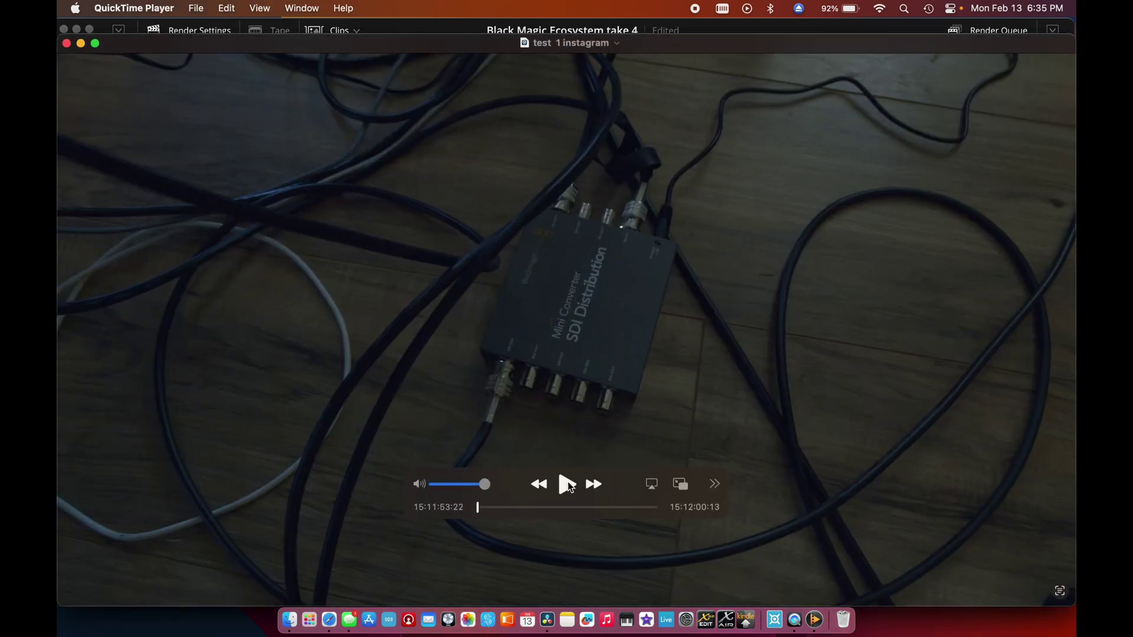
{"action": "left_click", "coordinate": [568, 482]}
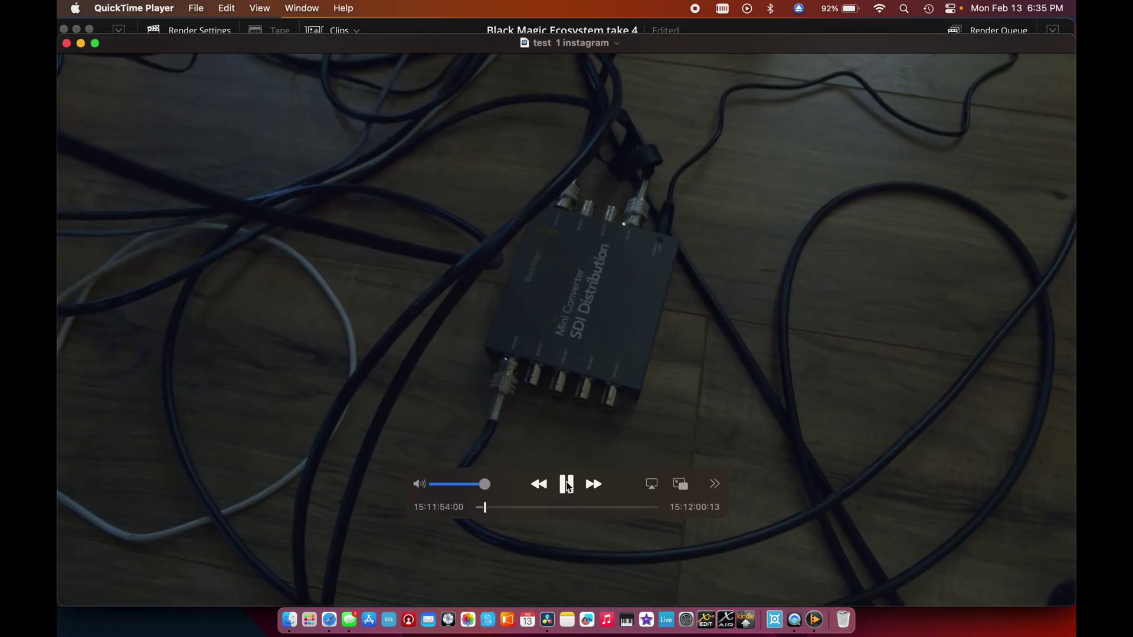
{"action": "left_click", "coordinate": [567, 484]}
{"action": "left_click", "coordinate": [66, 43]}
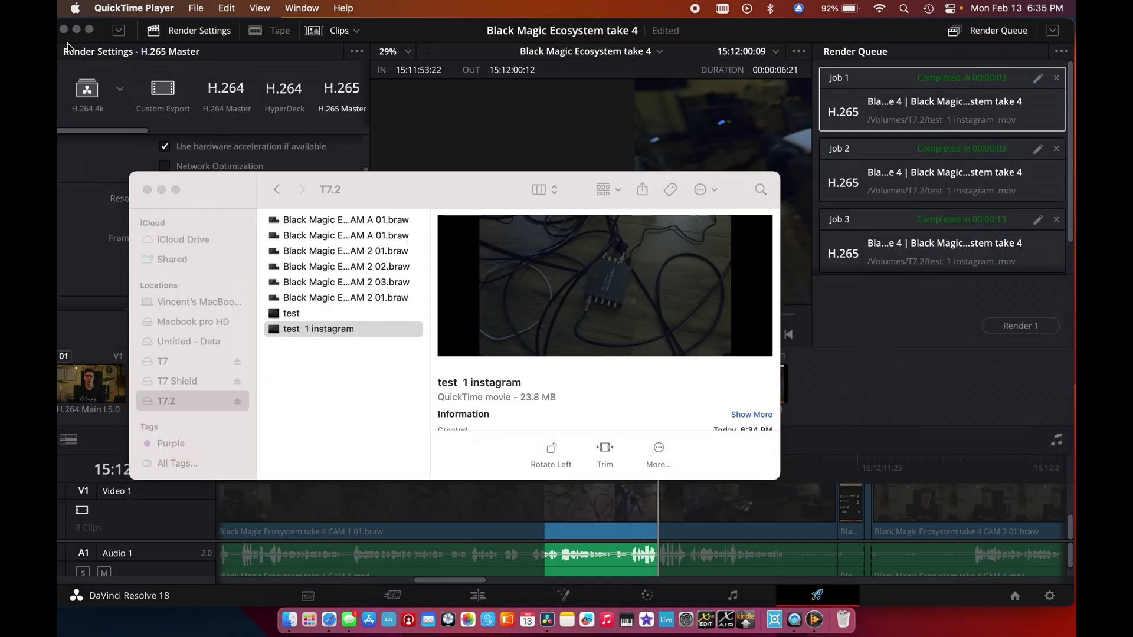
Open the 'test' movie in QuickTime Player and play it.
{"action": "left_click", "coordinate": [317, 316]}
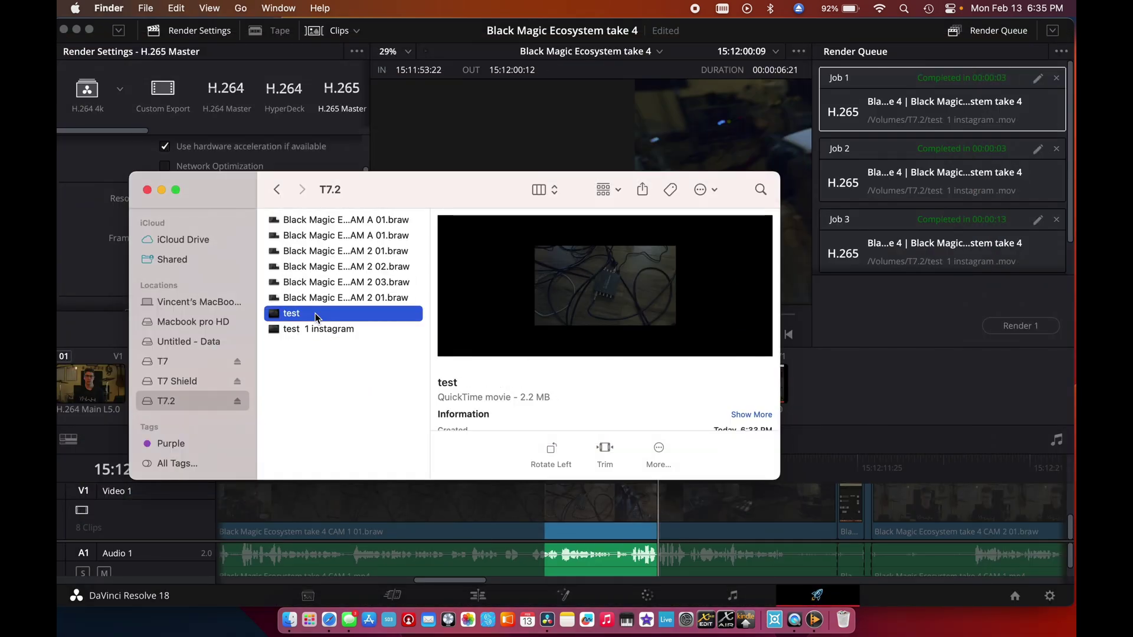
{"action": "double_click", "coordinate": [317, 317]}
{"action": "left_click", "coordinate": [388, 482]}
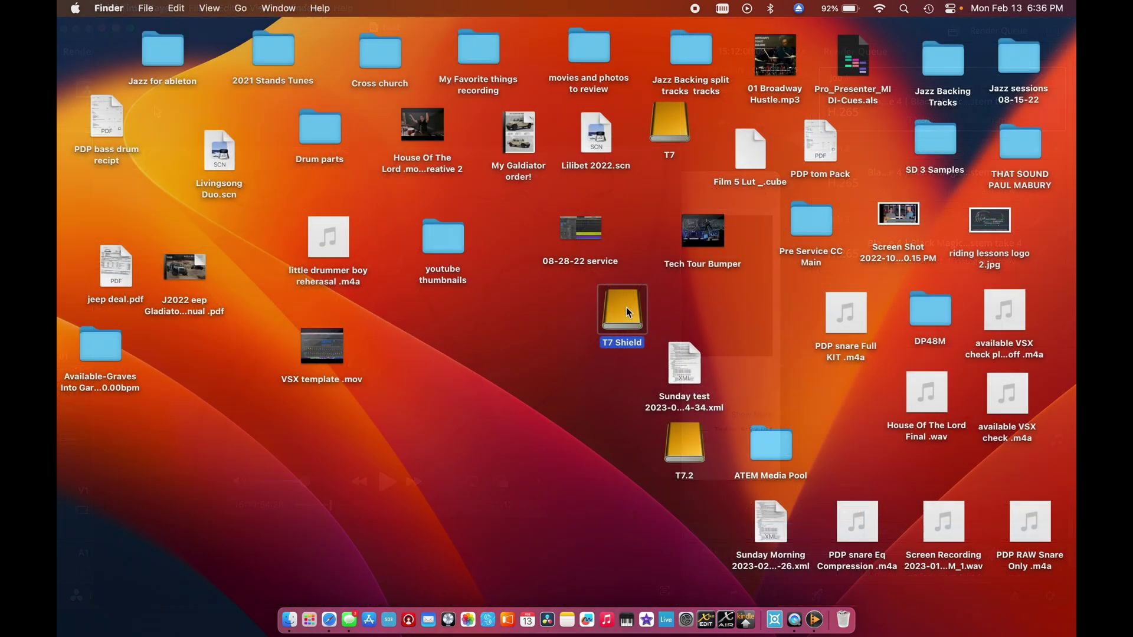
{"action": "double_click", "coordinate": [626, 310]}
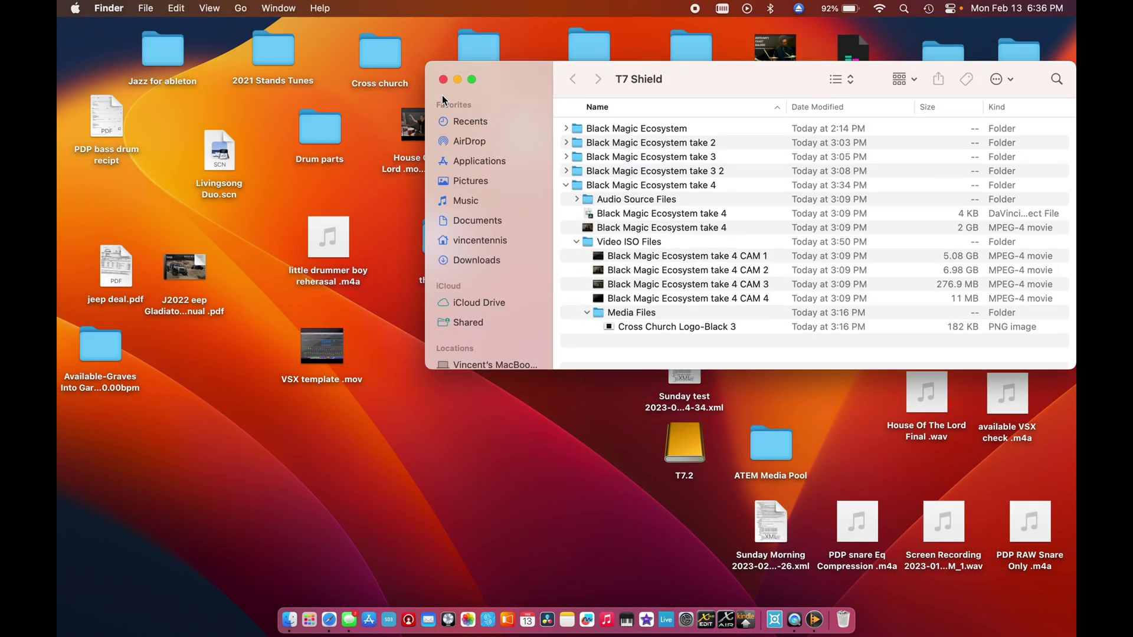
{"action": "left_click", "coordinate": [443, 79]}
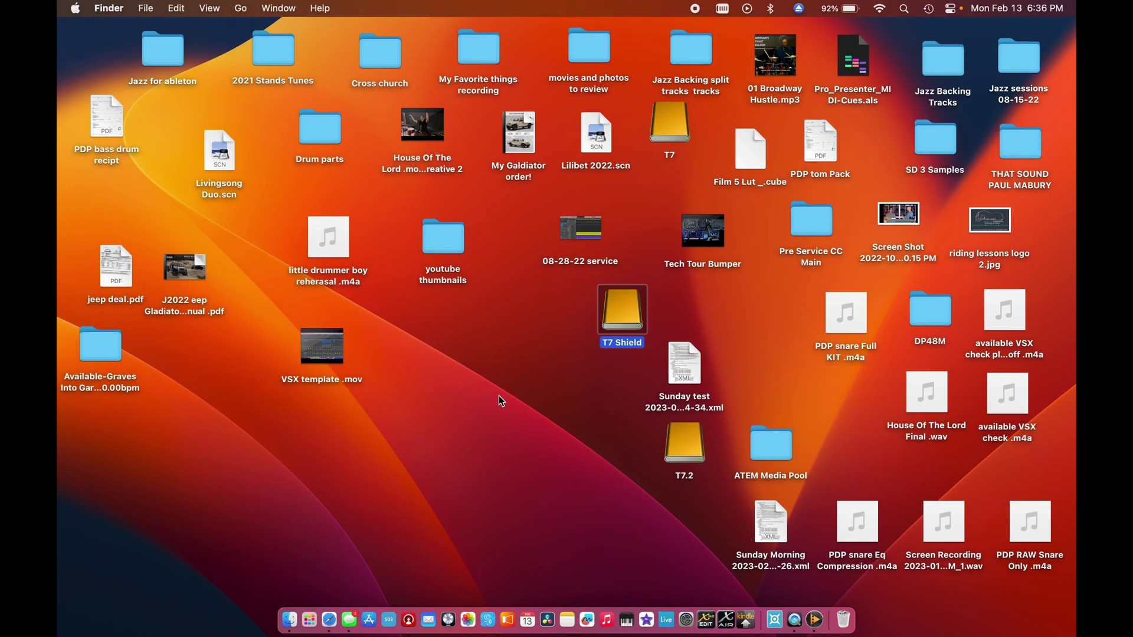